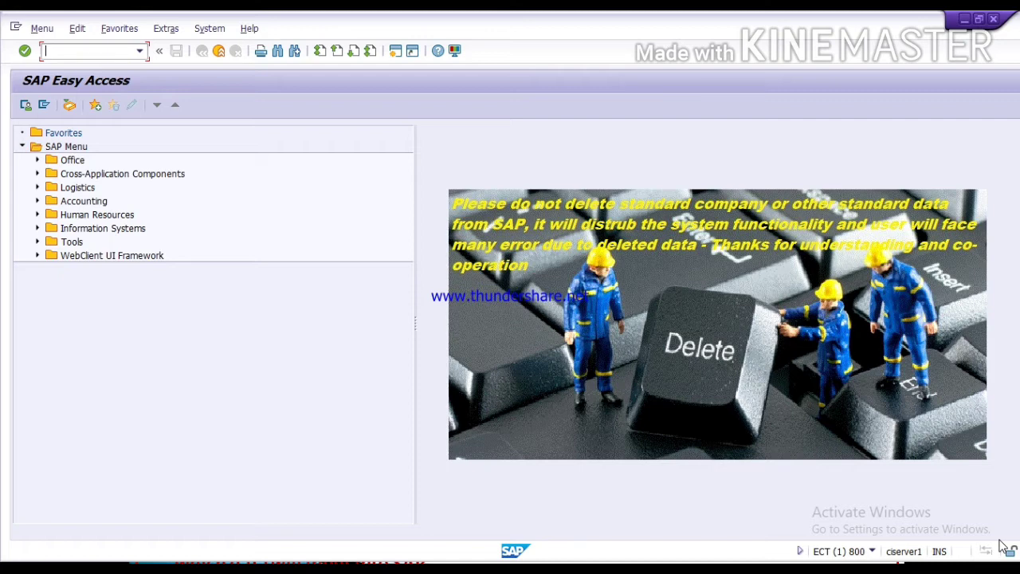
Open the Legacy System Migration Workbench with transaction LSMW and accept its welcome message.
text(w)
key(Return)
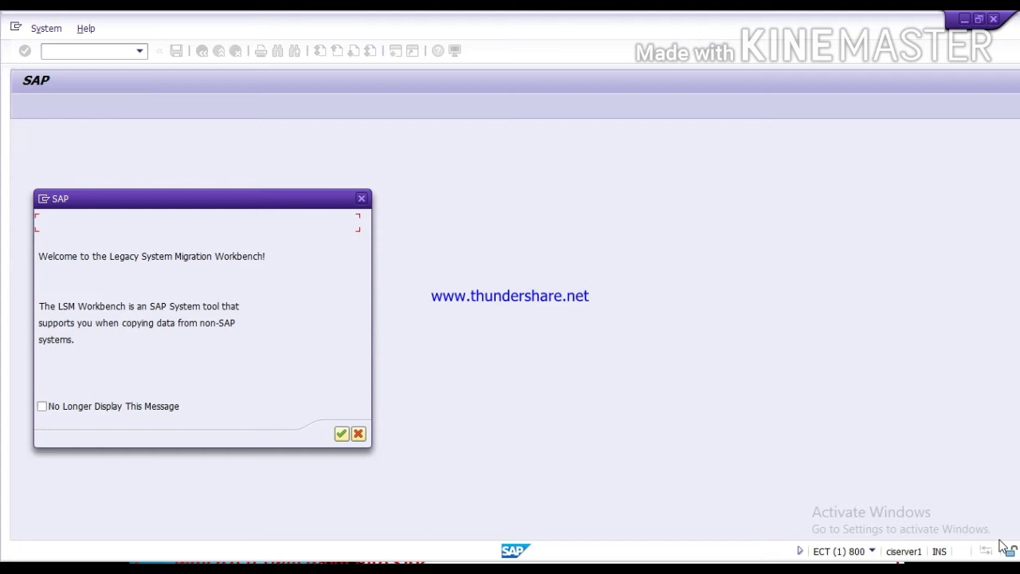
click(43, 406)
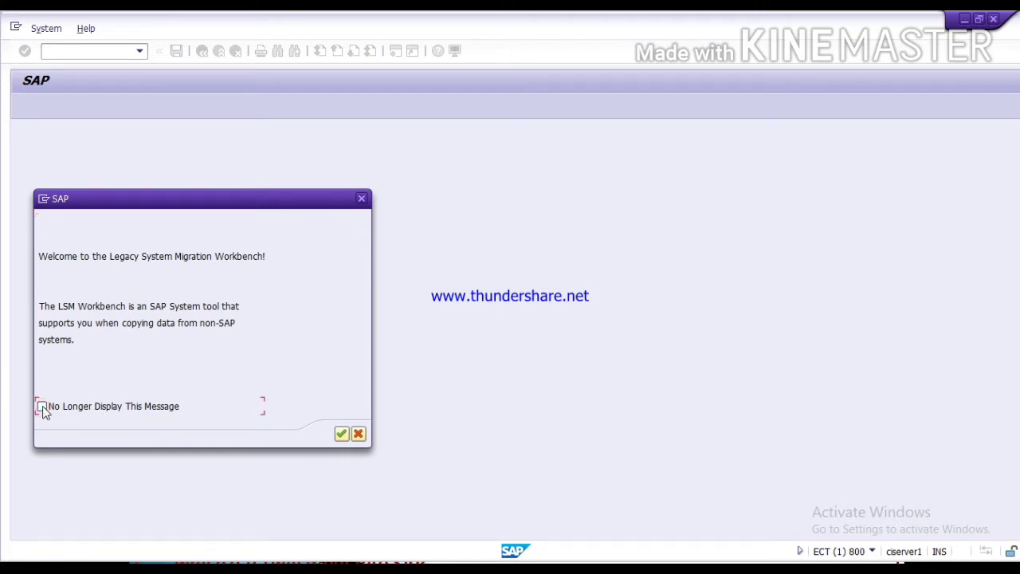
click(341, 434)
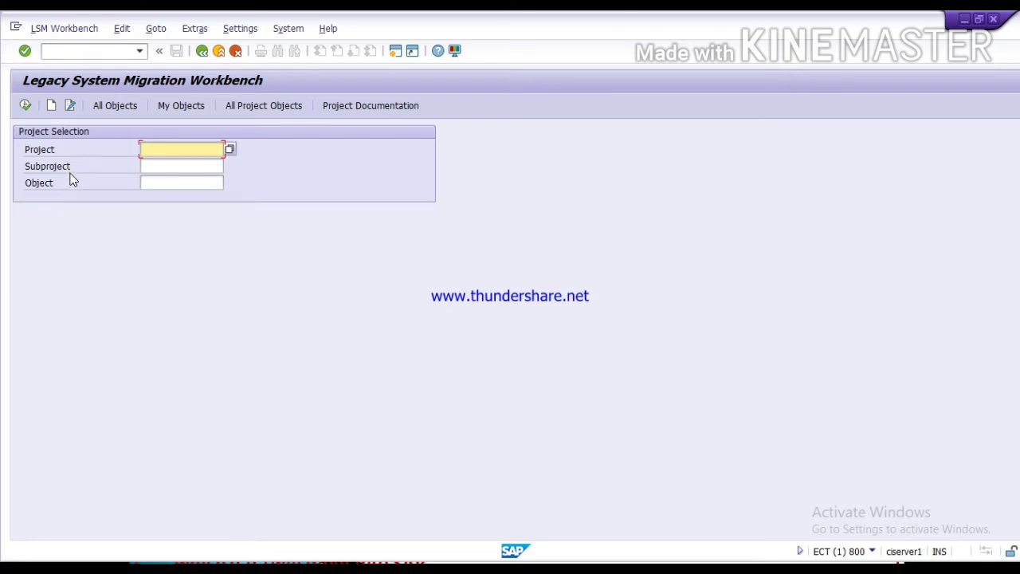
key(alt+Tab)
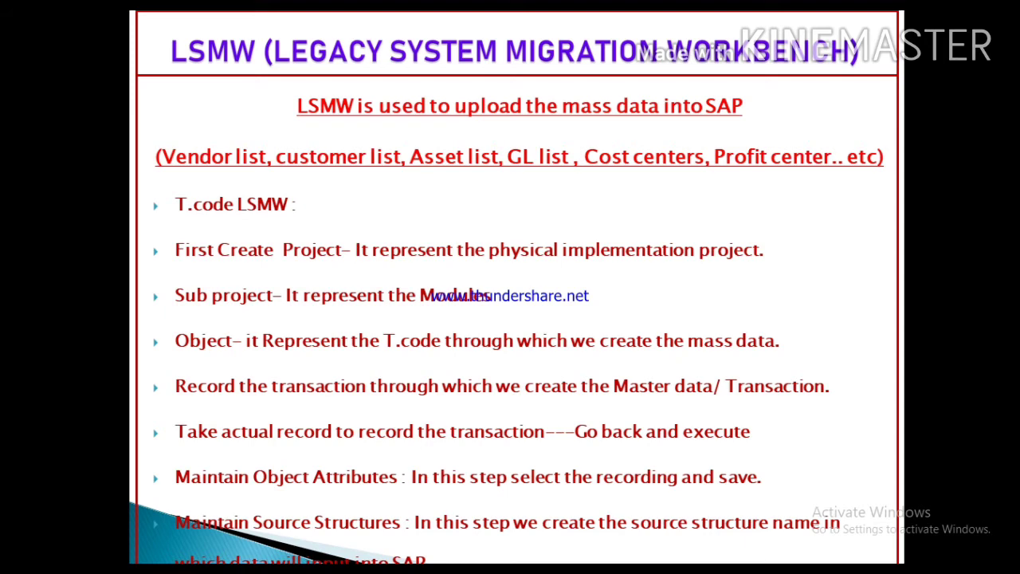
key(alt+Tab)
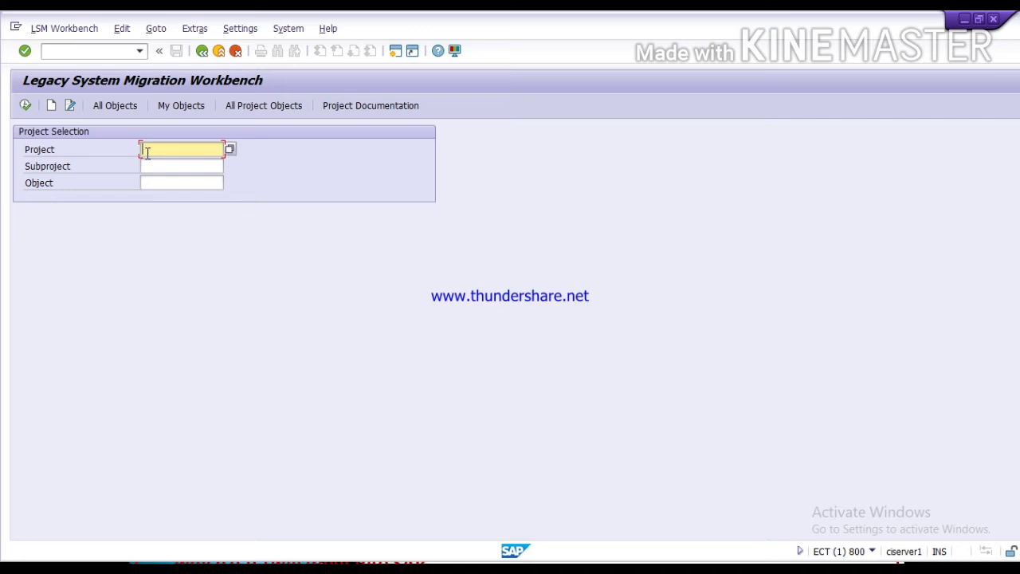
Create the project ERP SOLUTIONS with the description IMPLEMENTATION PROJECT.
text(a)
key(BackSpace)
key(BackSpace)
key(Down)
key(Up)
text(ERP SOLUTIONS)
click(52, 106)
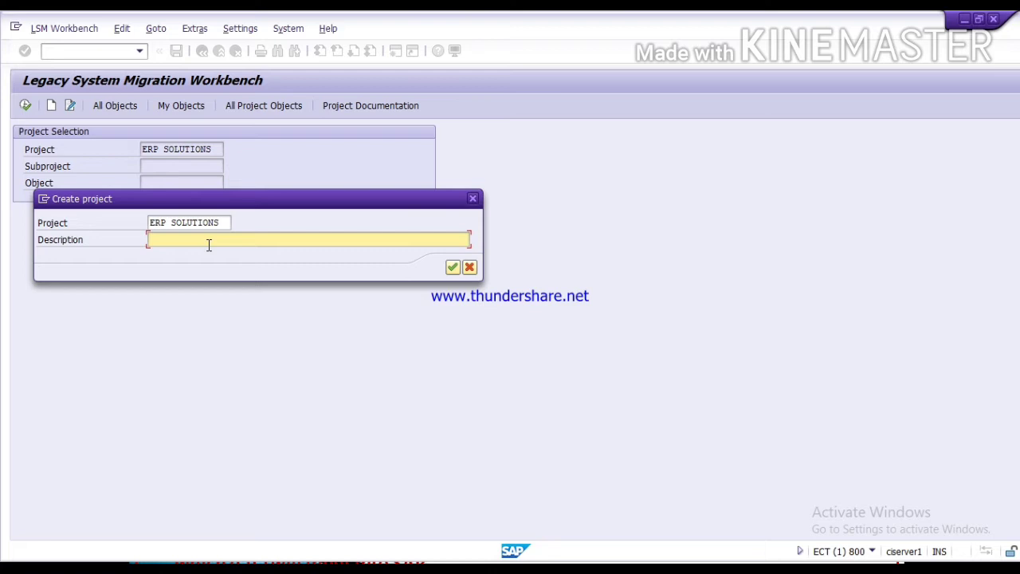
text(IMPLEMENTATA)
key(BackSpace)
text(ION PROJECT)
click(448, 269)
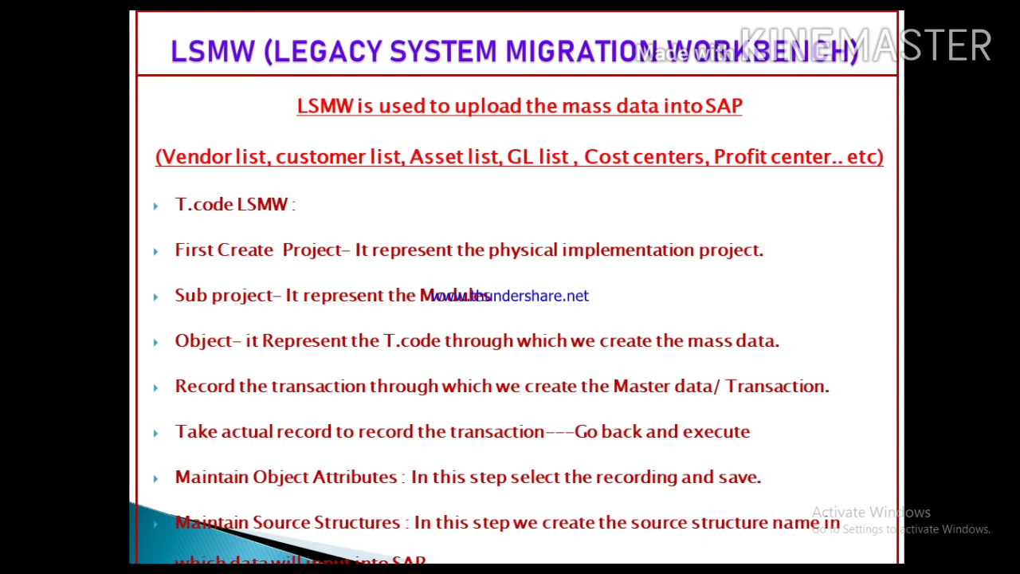
Return to the Create Subproject dialog and create the subproject FINANCE with the description FINANCE.
key(alt+Tab)
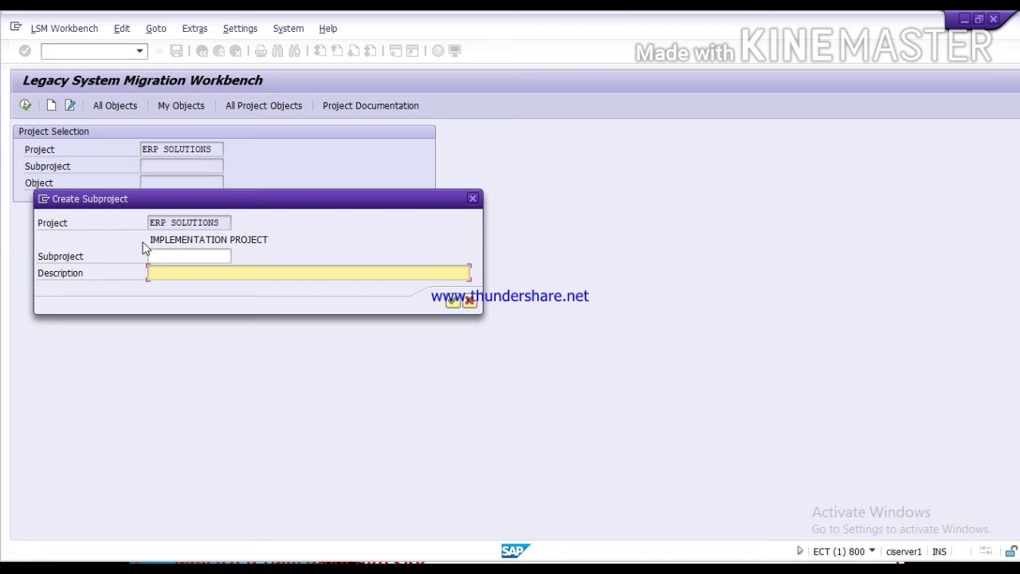
click(163, 255)
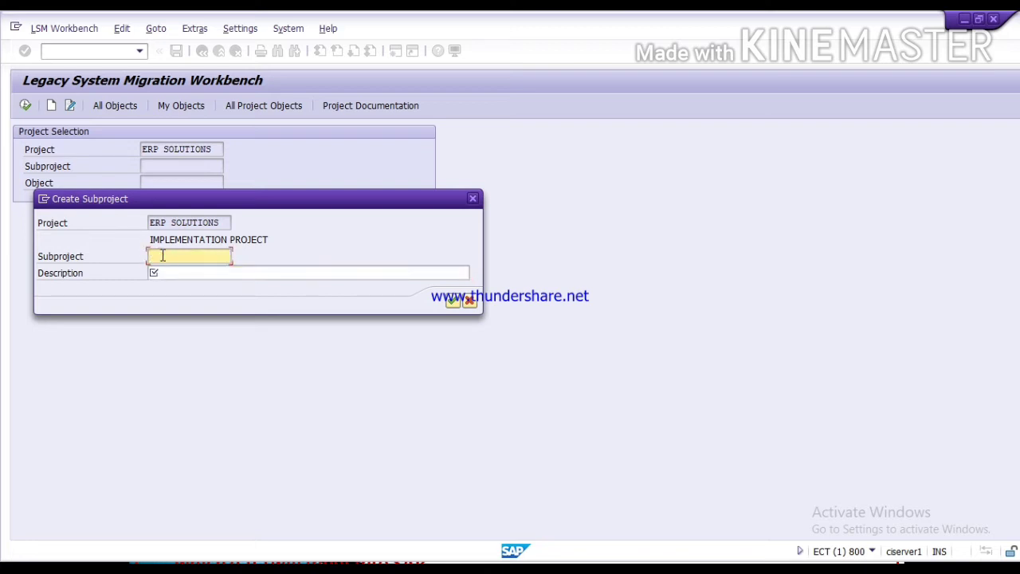
text(FIANANCE)
click(247, 271)
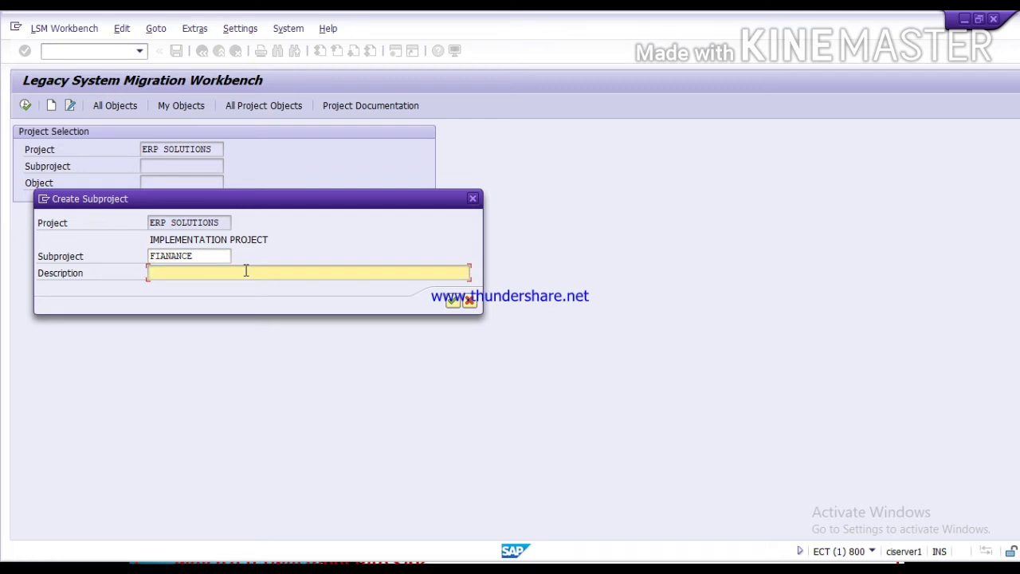
text(FINANCE)
click(166, 255)
key(BackSpace)
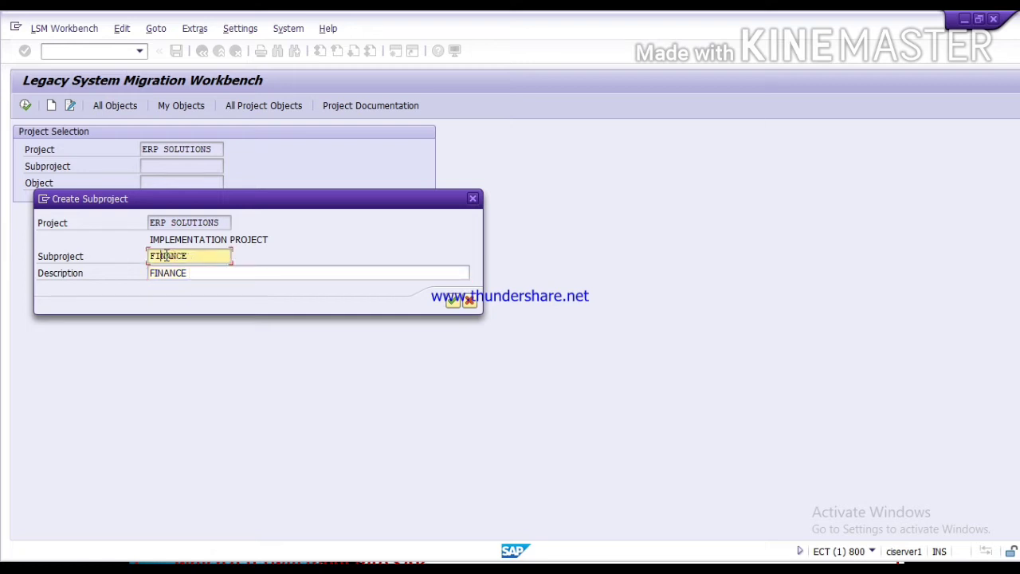
click(250, 274)
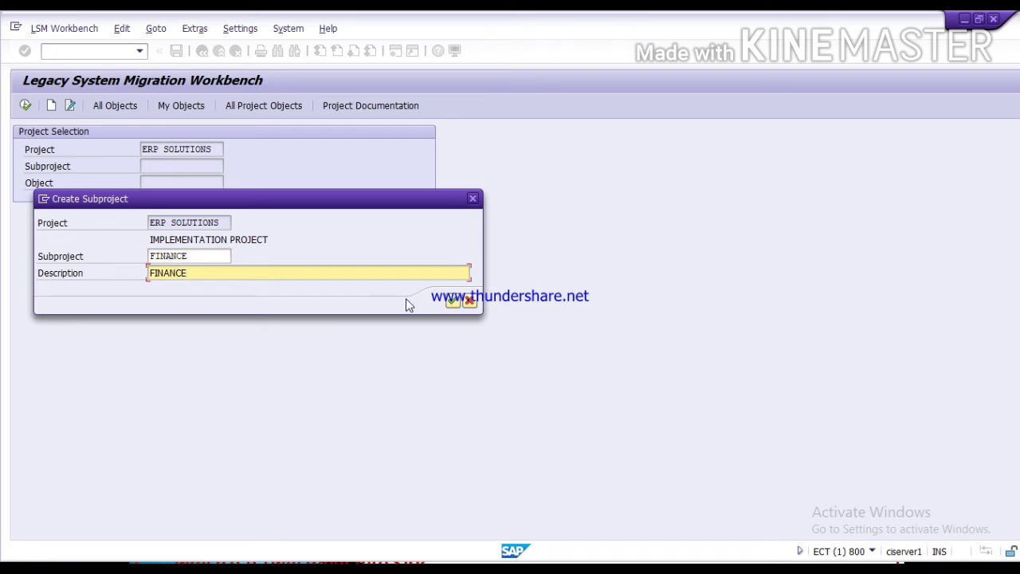
click(449, 303)
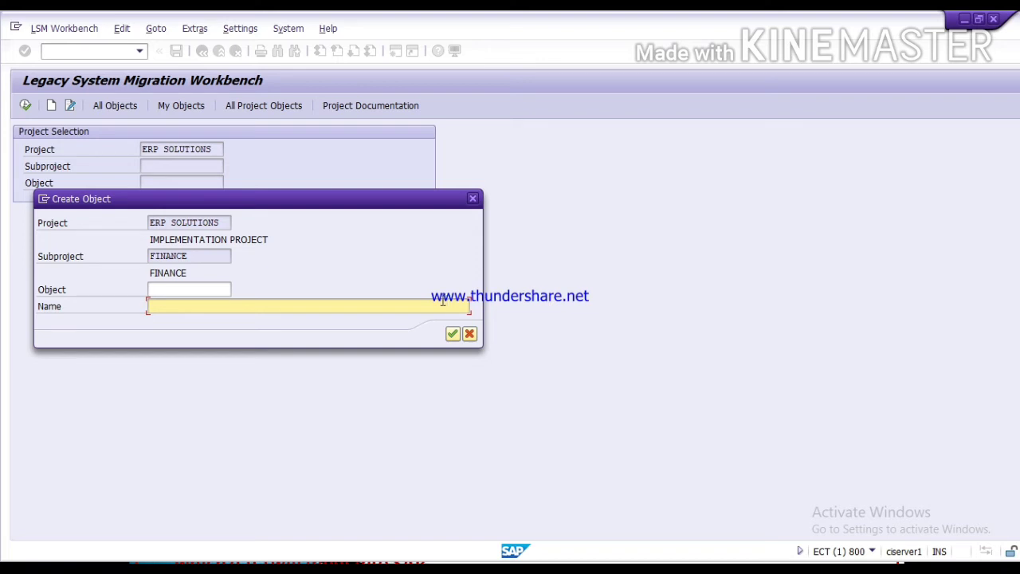
Create the object GL CREATION under the FINANCE subproject, using GL CREATION as its name too.
click(188, 292)
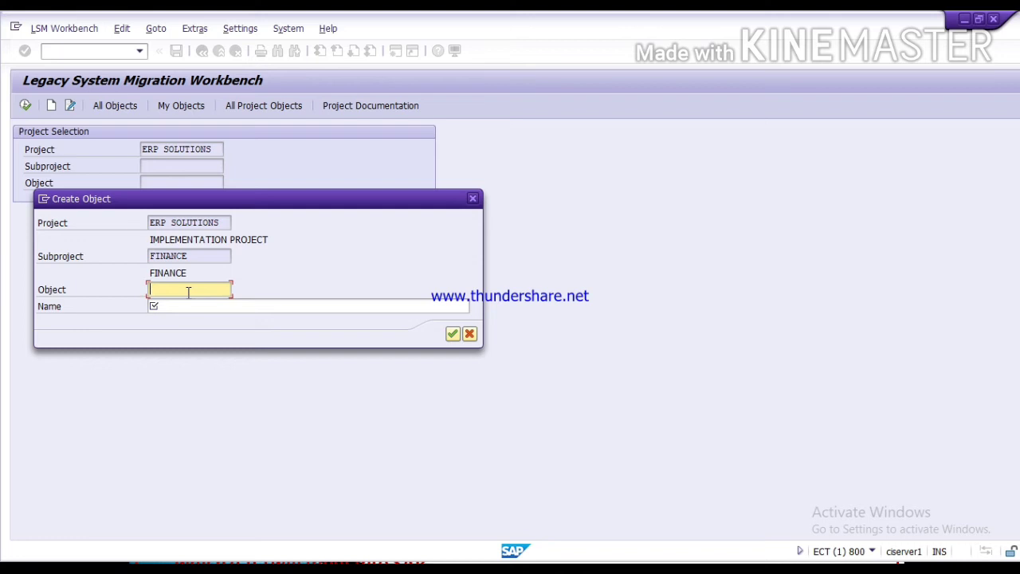
text(GL CREATION)
double_click(223, 291)
drag(207, 292, 119, 298)
key(ctrl+c)
click(189, 306)
key(ctrl+v)
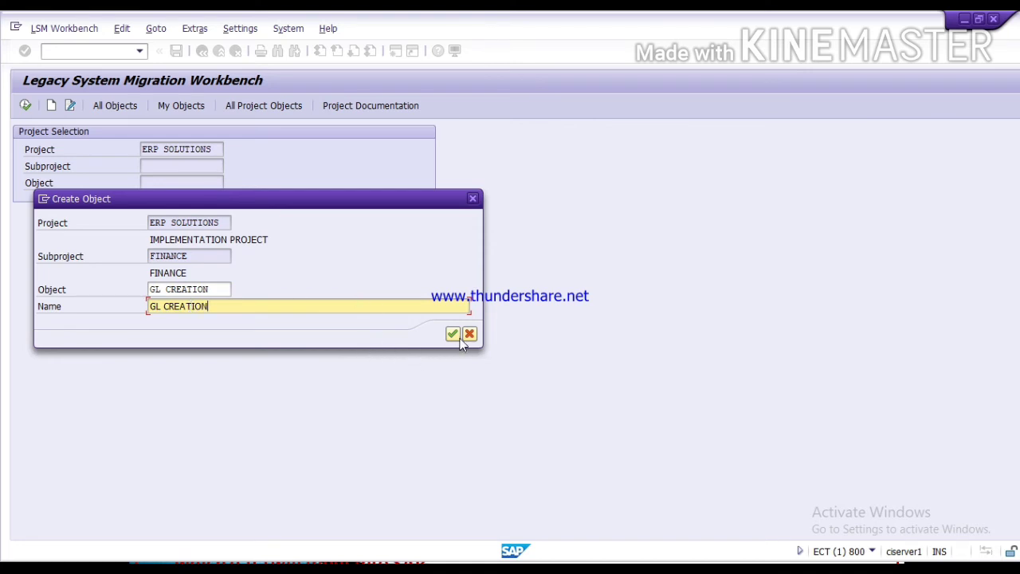
click(453, 335)
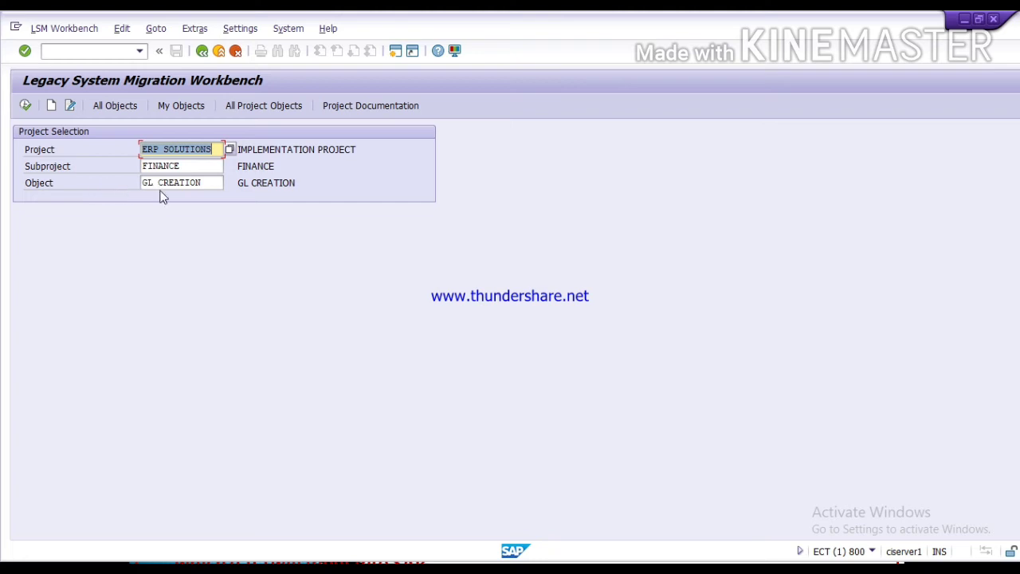
View the process steps of the GL CREATION object under FINANCE and return to the project selection.
click(193, 166)
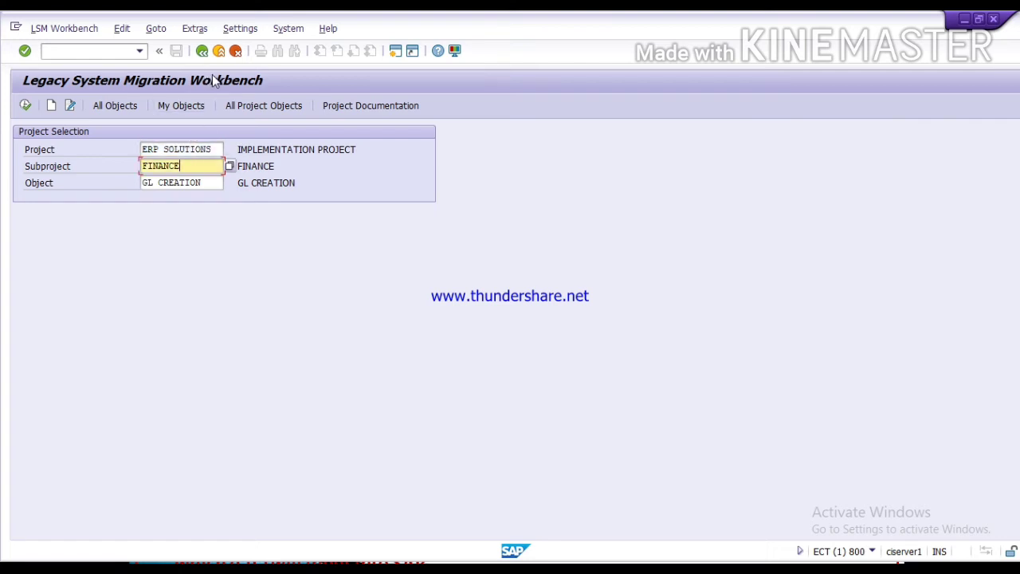
key(F8)
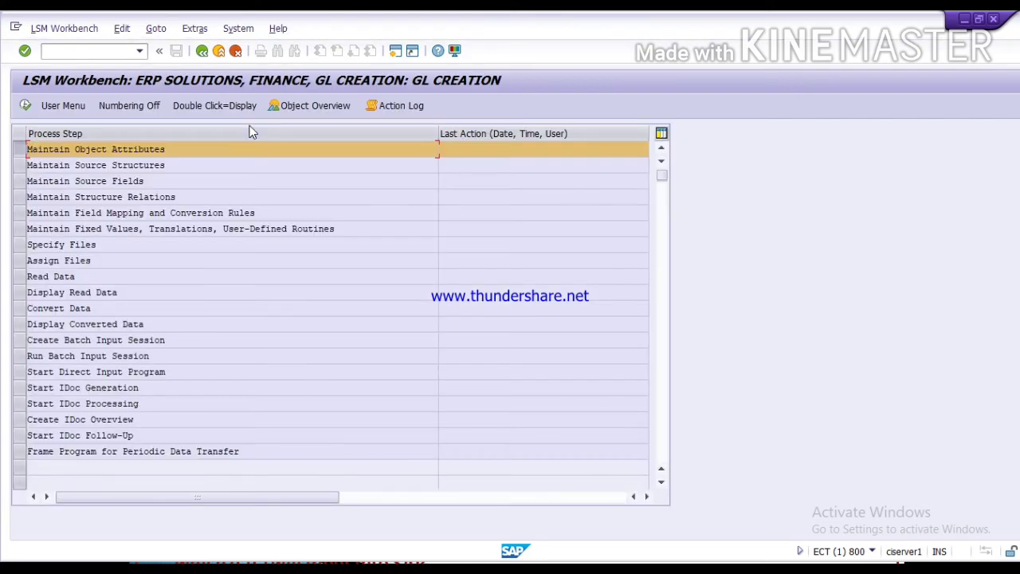
click(202, 51)
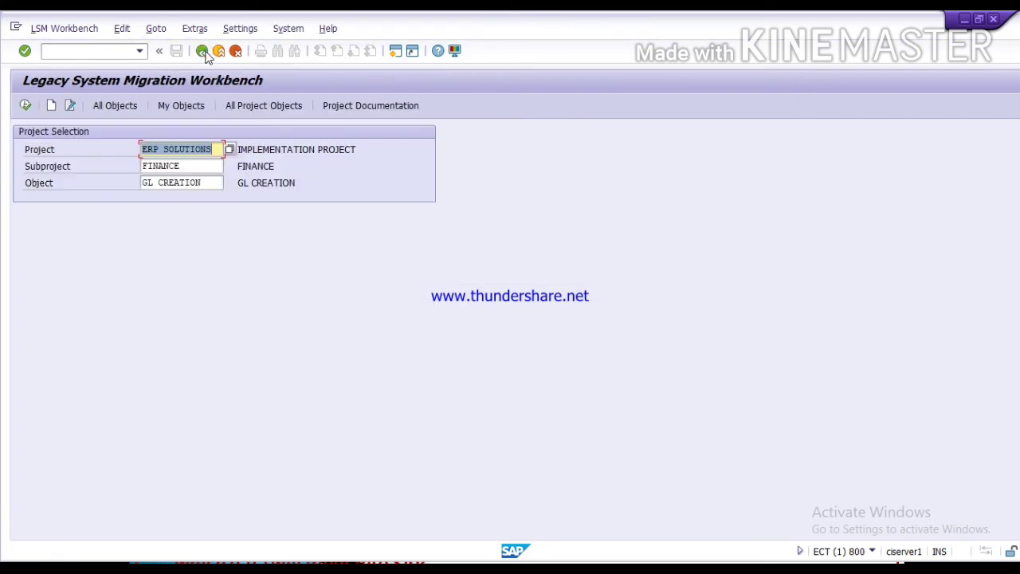
Create a second subproject MM in the ERP SOLUTIONS project with the description MATARIAL MANAG.
click(193, 165)
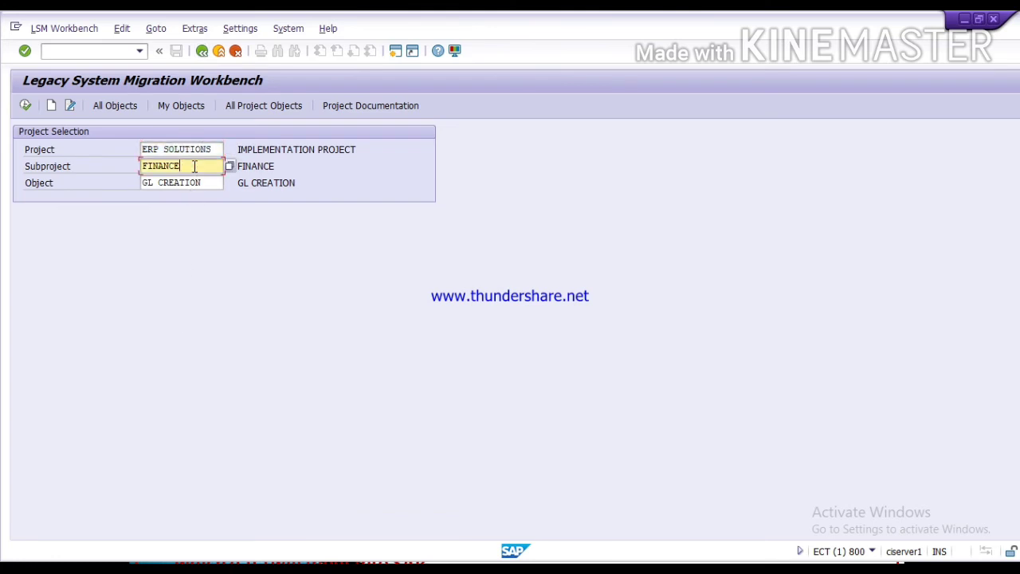
key(BackSpace)
key(BackSpace)
key(BackSpace)
key(BackSpace)
key(BackSpace)
key(BackSpace)
key(BackSpace)
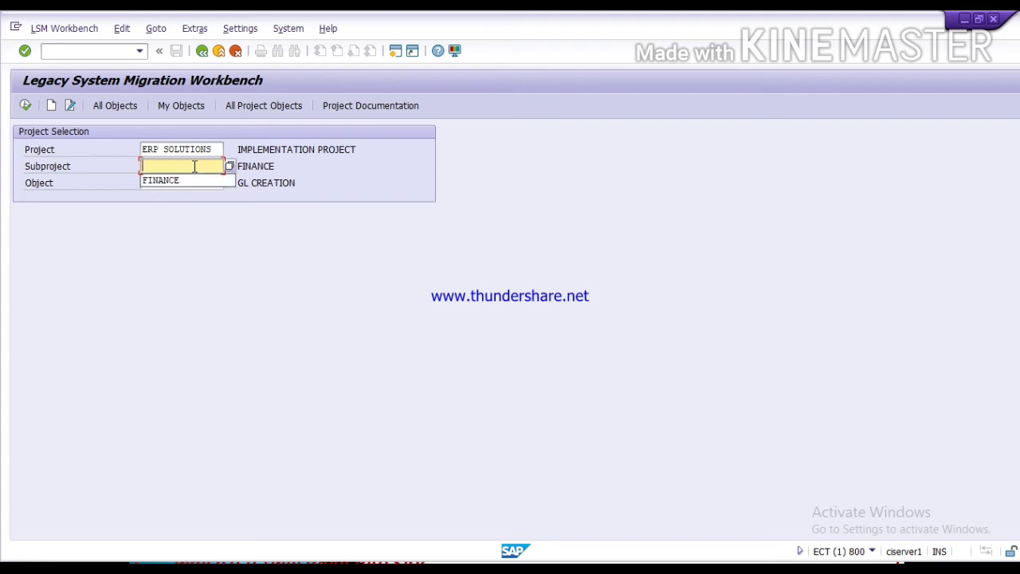
text(MM)
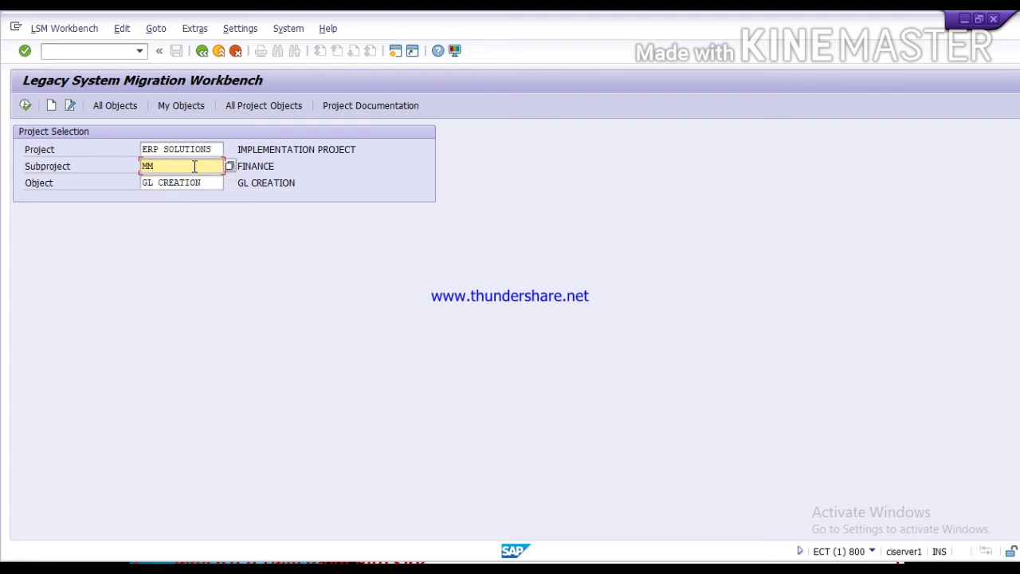
click(51, 107)
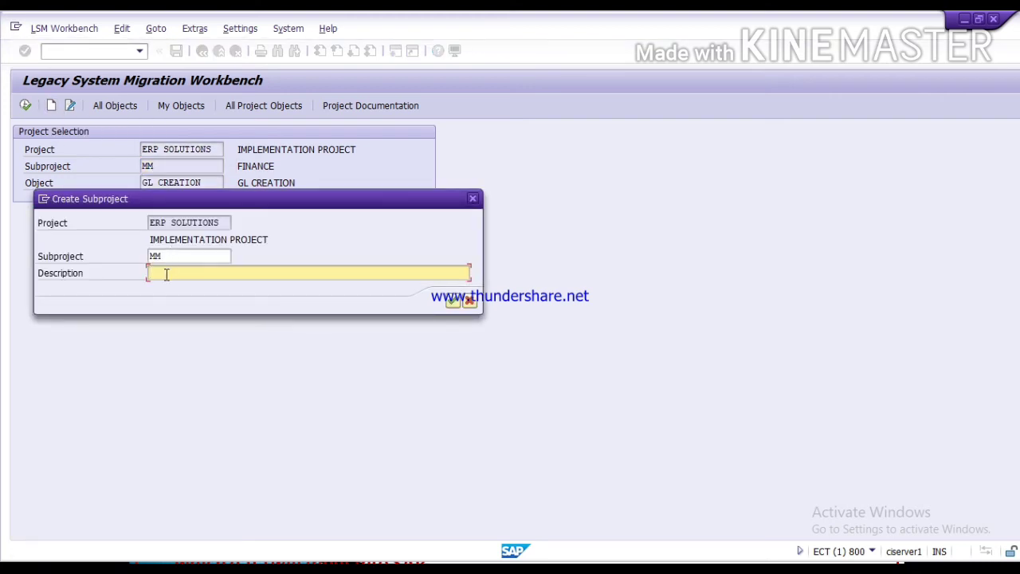
text(MATARIAL MANAG.)
click(452, 302)
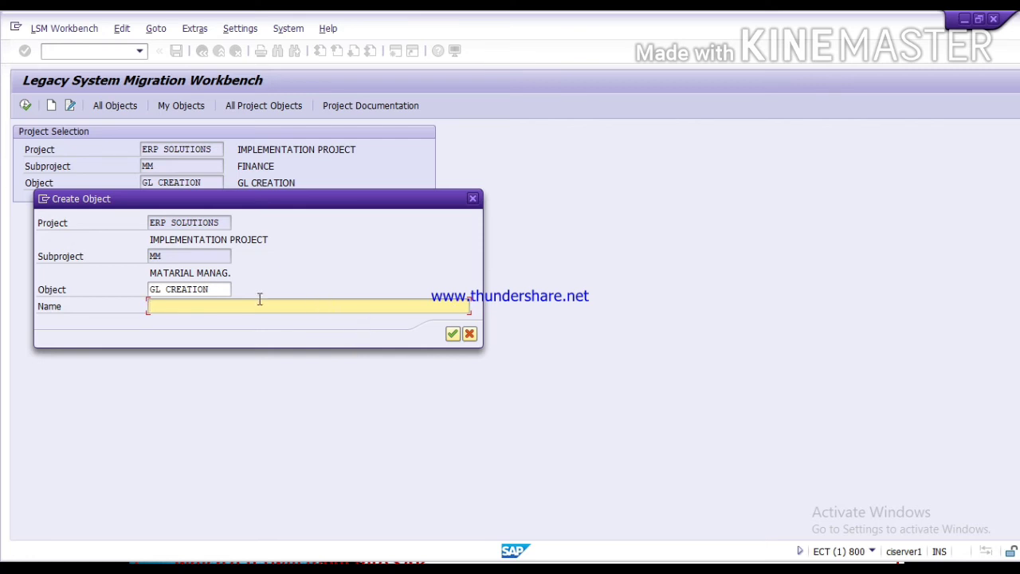
Create the object GL CREATION under the MM subproject, reusing the object ID as its name.
click(209, 290)
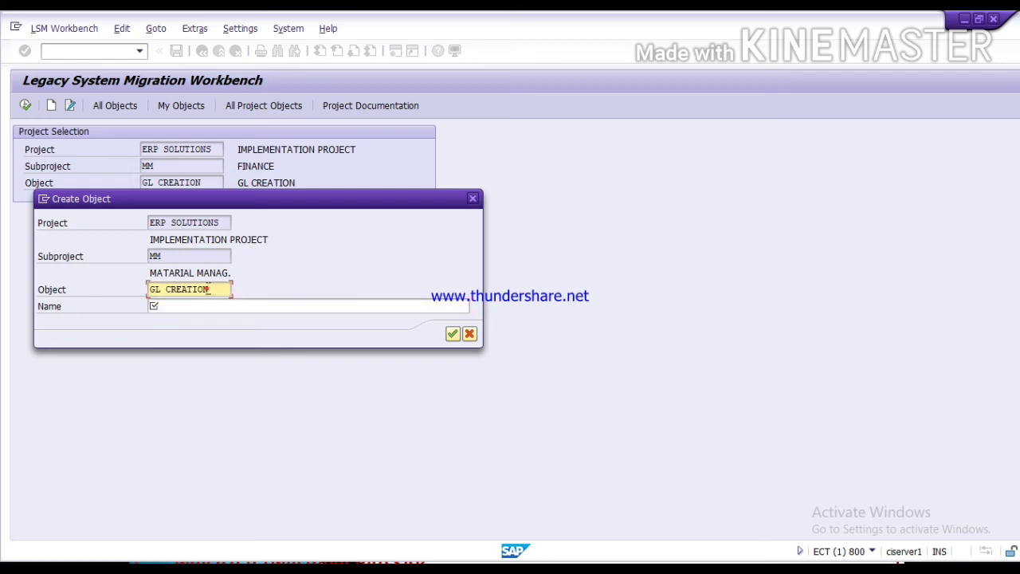
drag(209, 289, 125, 289)
key(ctrl+c)
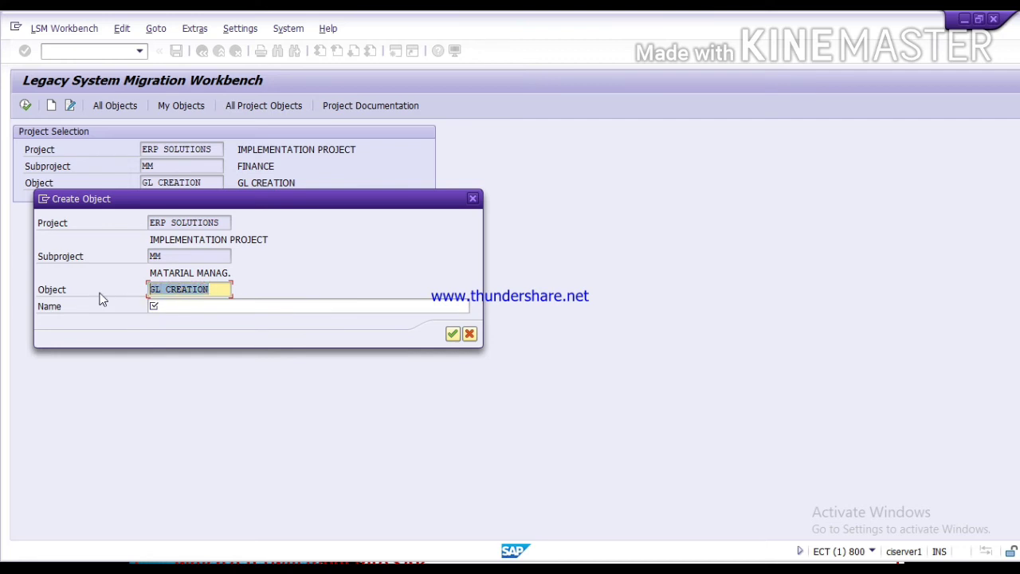
click(168, 306)
key(ctrl+v)
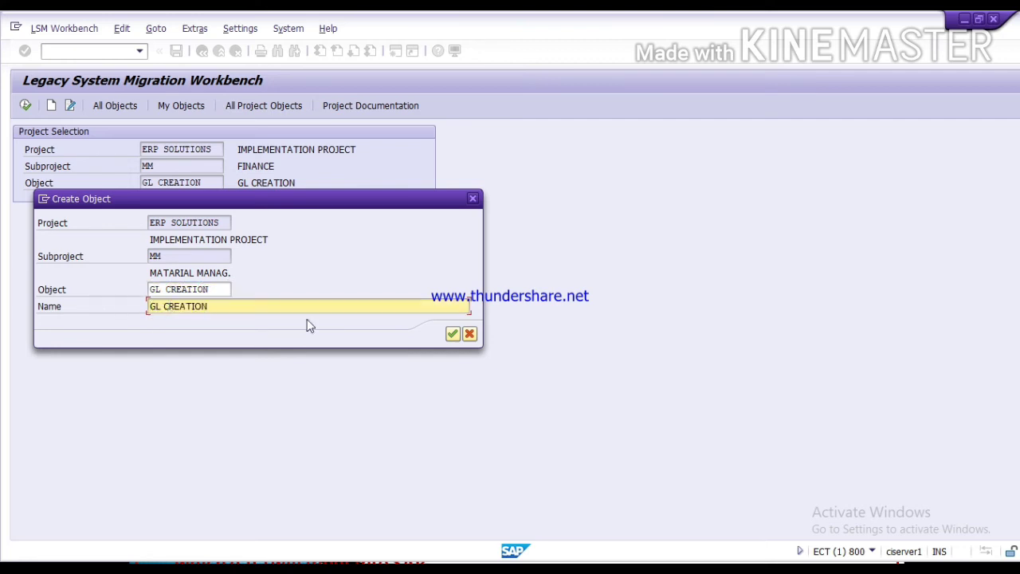
click(454, 335)
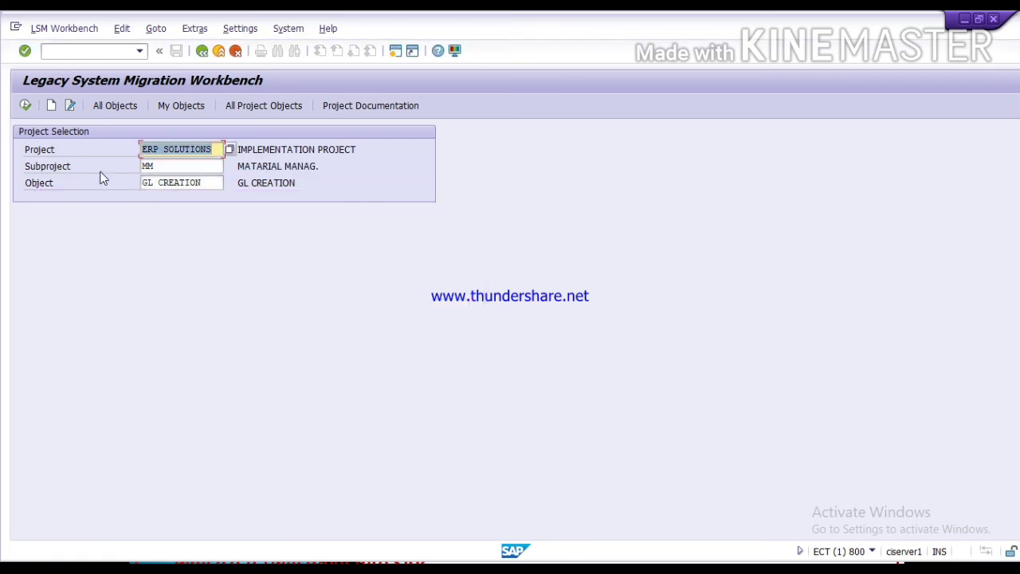
Check the list of subprojects available for the ERP SOLUTIONS project and close it without choosing one.
click(197, 167)
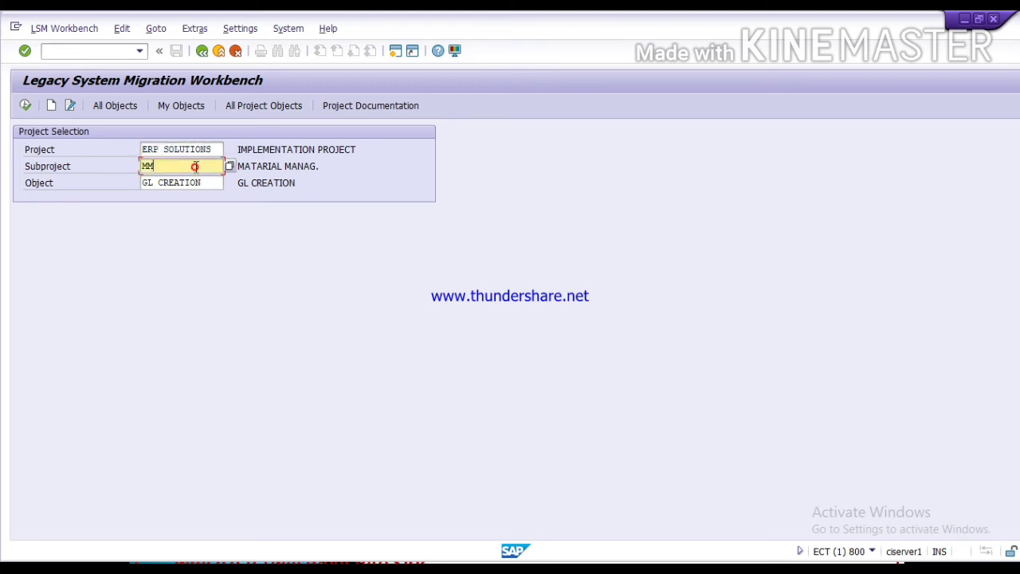
click(237, 167)
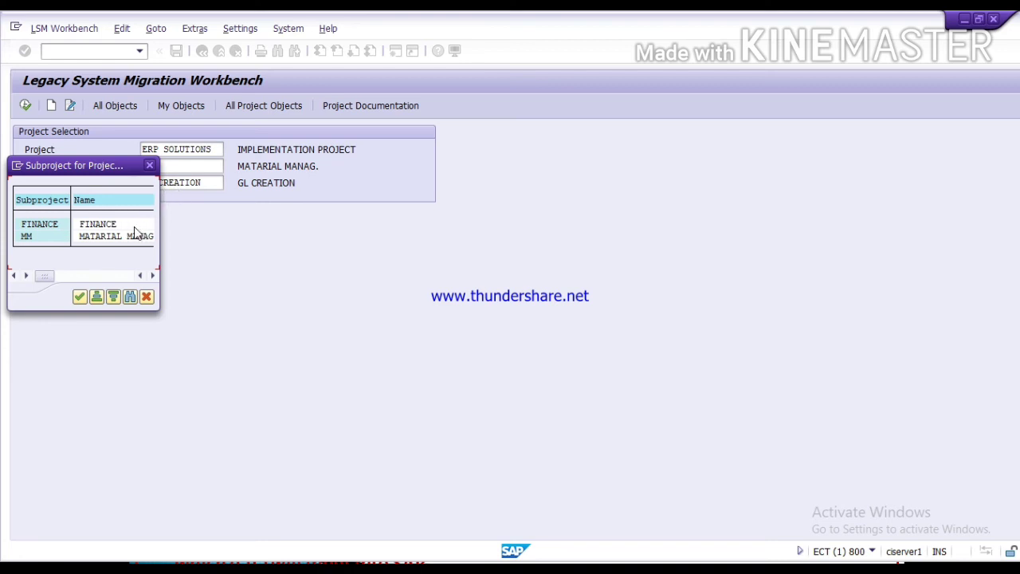
click(149, 166)
double_click(147, 166)
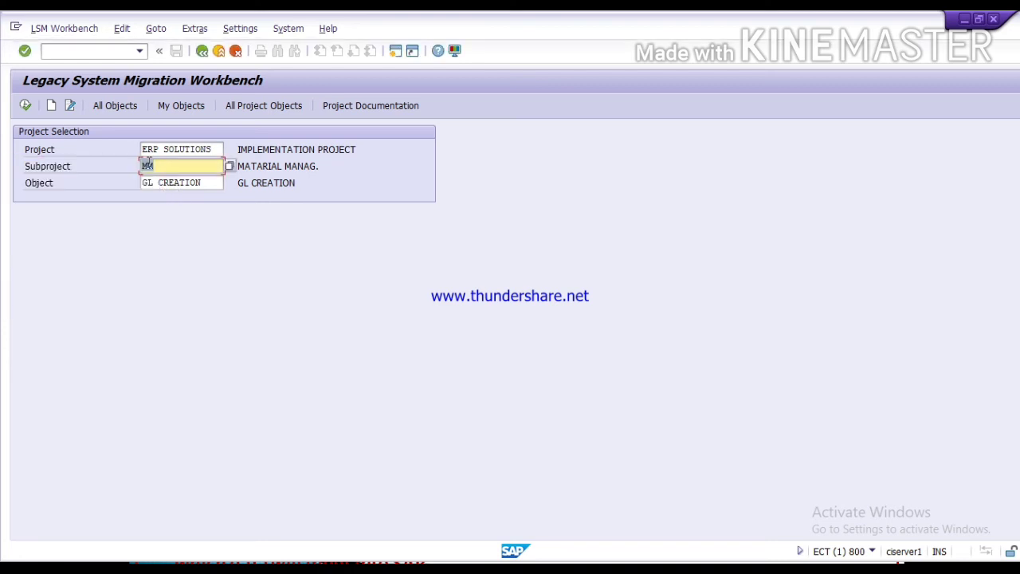
Create the object VENDOR_MASTER under the MM subproject, reusing the object ID as its name.
click(207, 186)
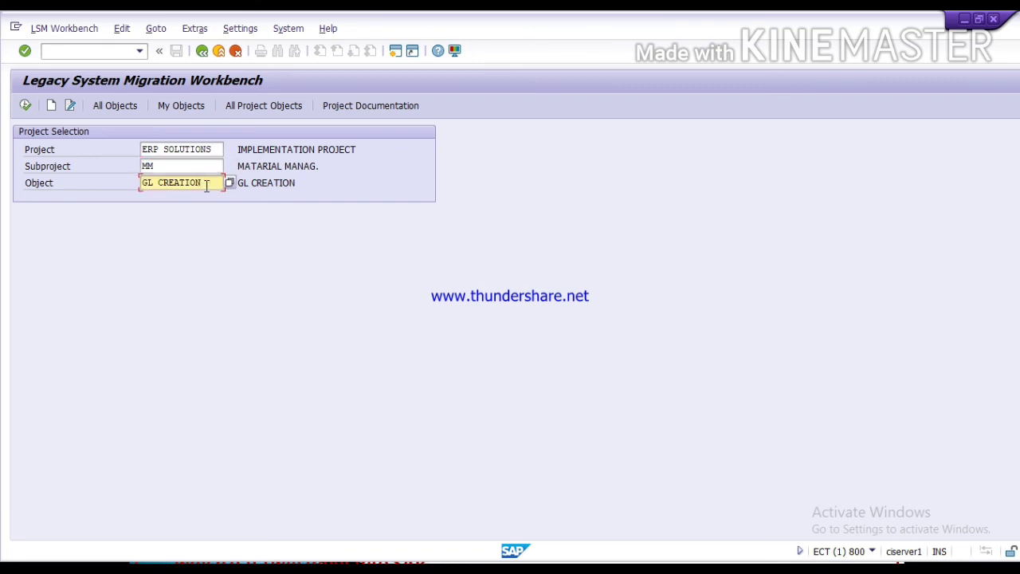
key(BackSpace)
key(BackSpace)
key(BackSpace)
key(BackSpace)
key(BackSpace)
key(BackSpace)
key(BackSpace)
key(BackSpace)
key(BackSpace)
key(BackSpace)
key(BackSpace)
text(VENDOR_MASTER)
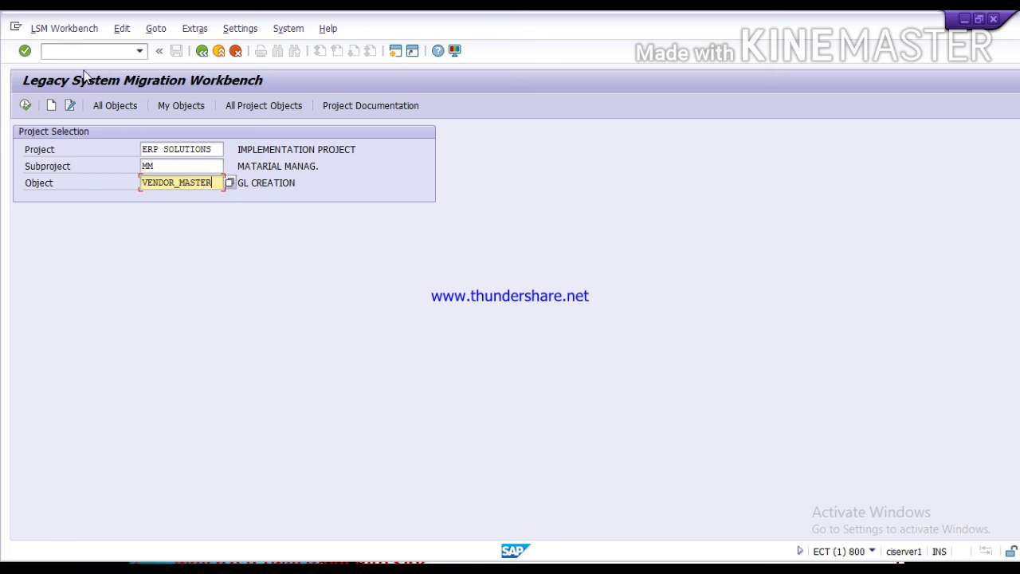
click(51, 105)
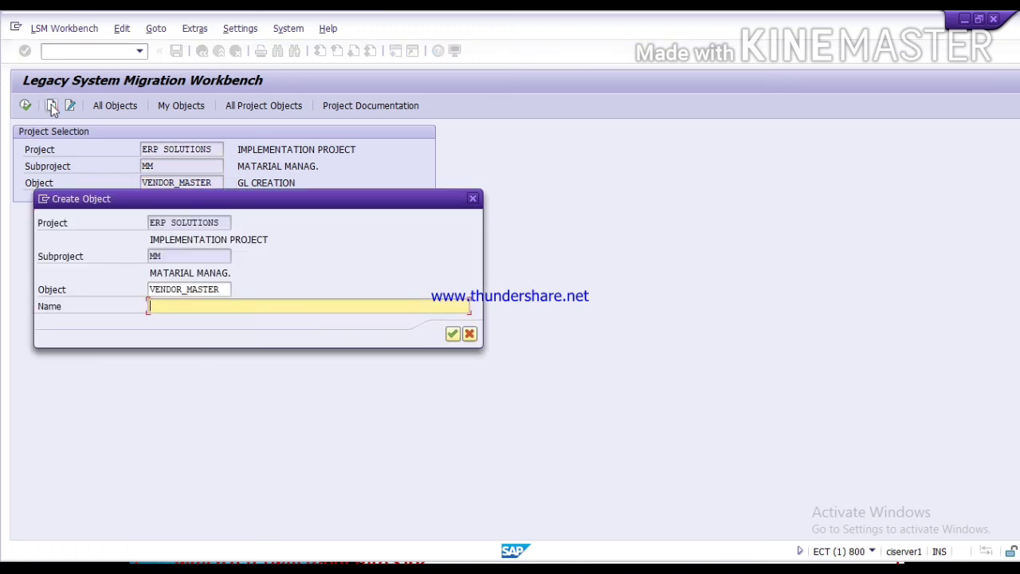
click(222, 291)
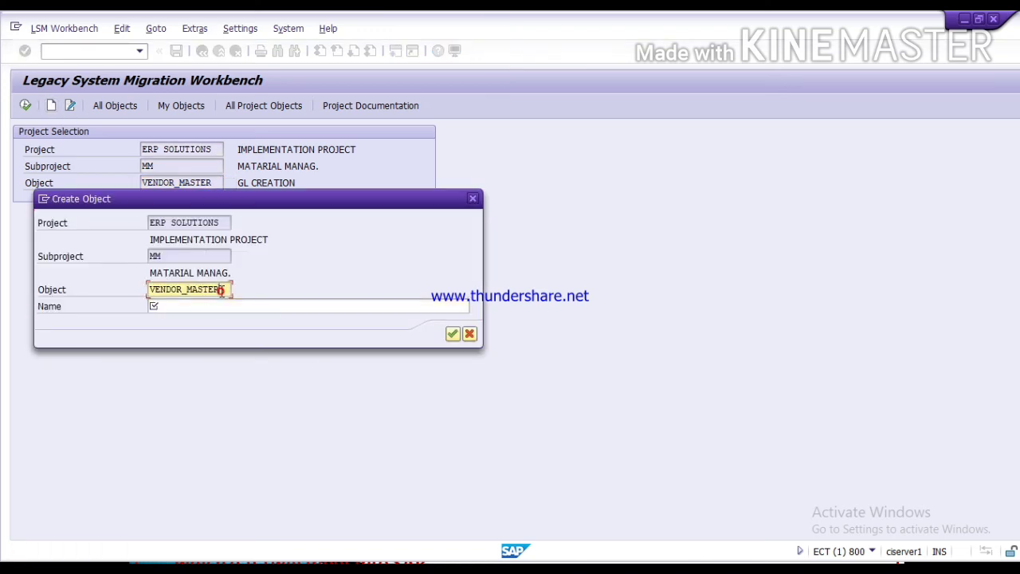
drag(222, 291, 141, 287)
key(ctrl+c)
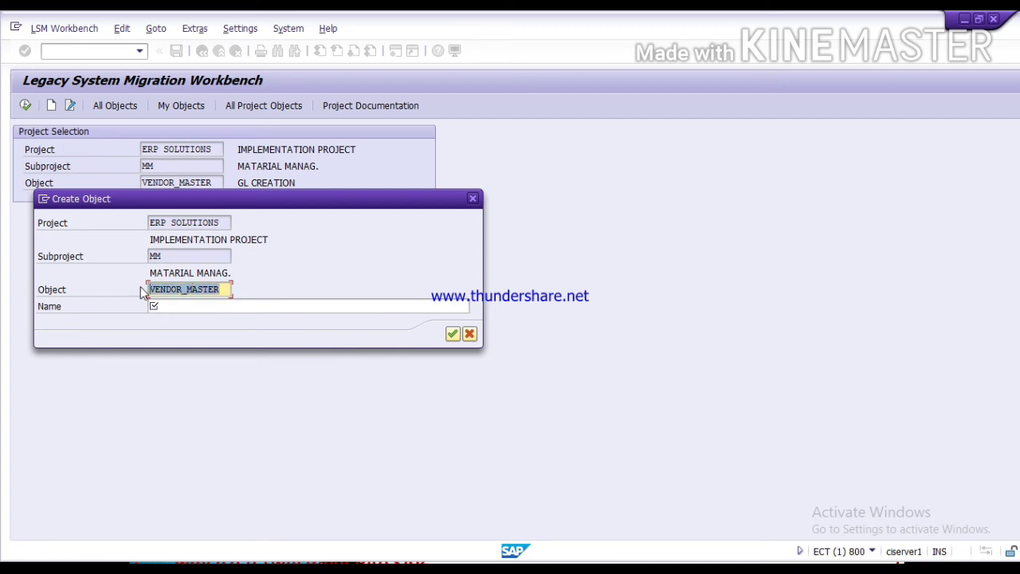
click(141, 287)
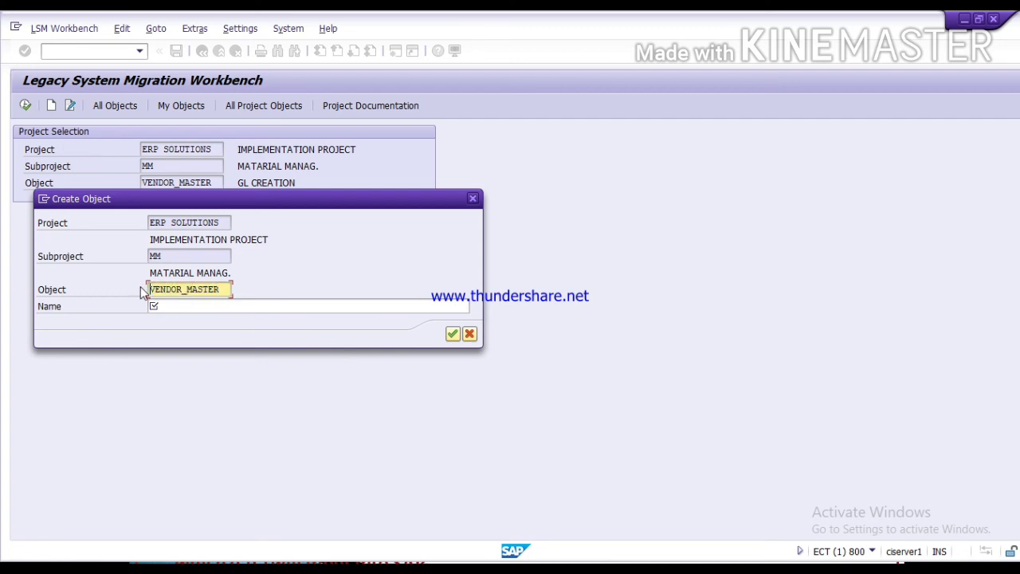
click(186, 305)
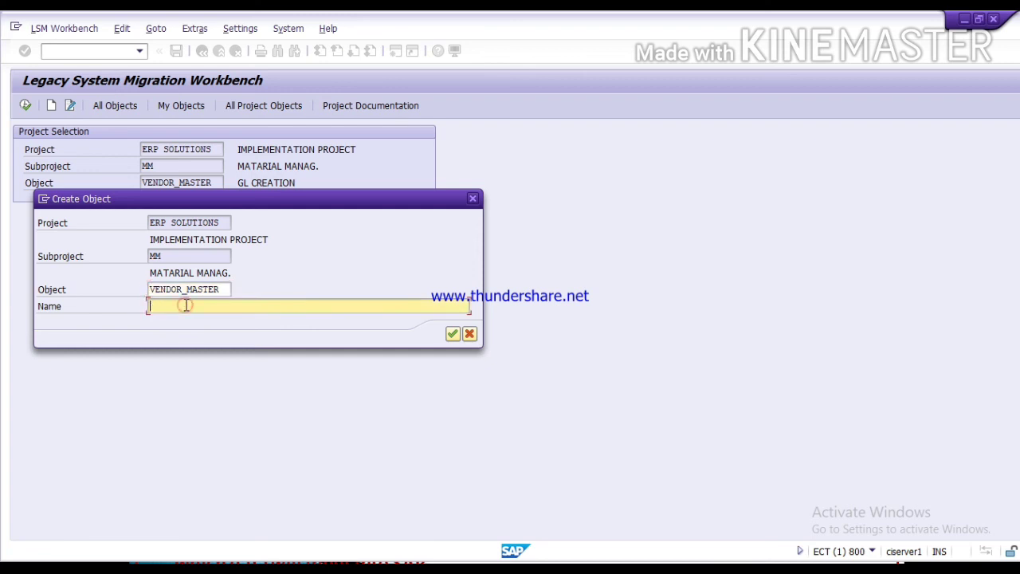
key(ctrl+v)
click(453, 334)
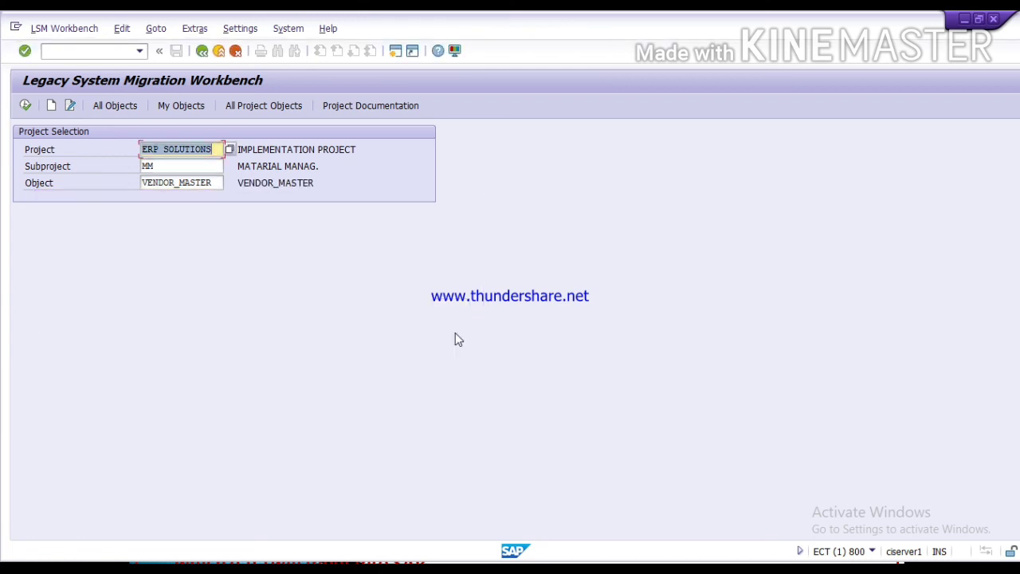
Switch the project selection to the FINANCE subproject and choose its GL CREATION object.
click(169, 166)
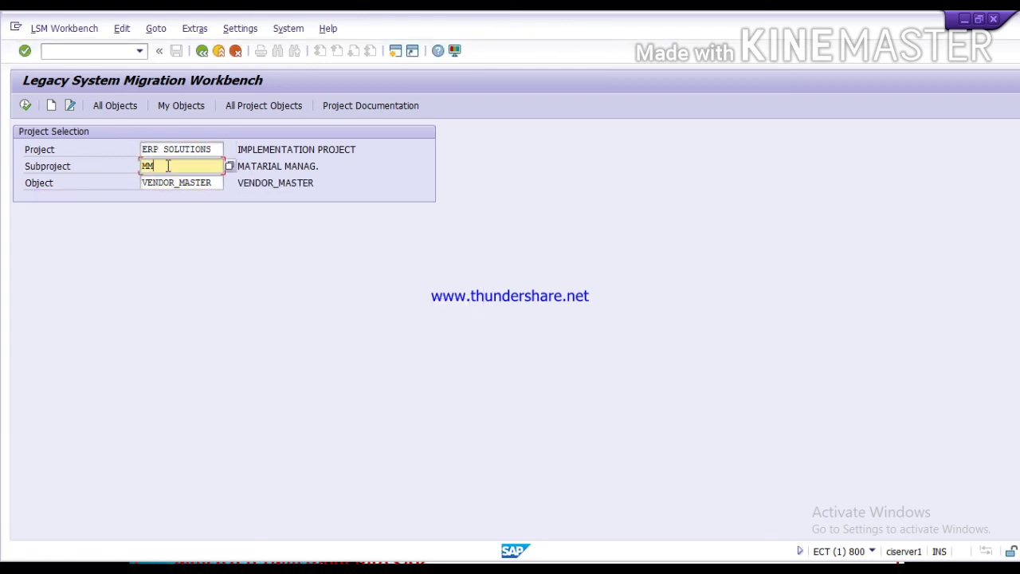
key(F4)
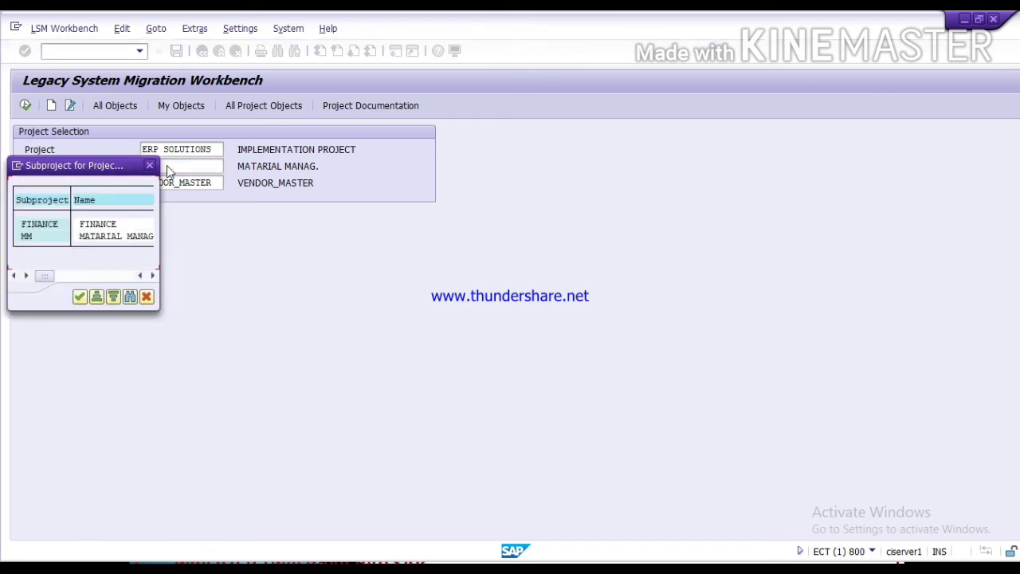
double_click(98, 226)
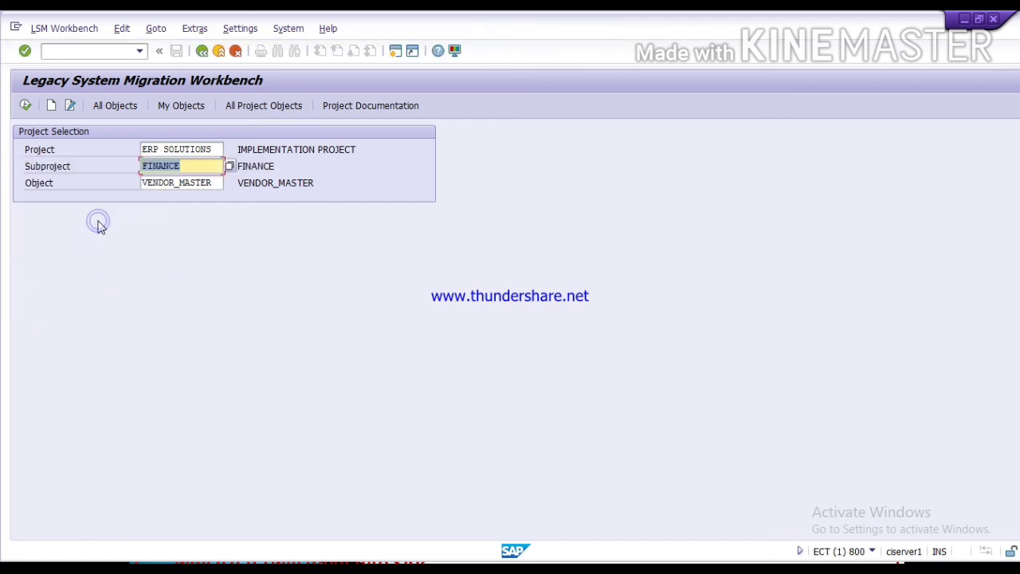
click(216, 184)
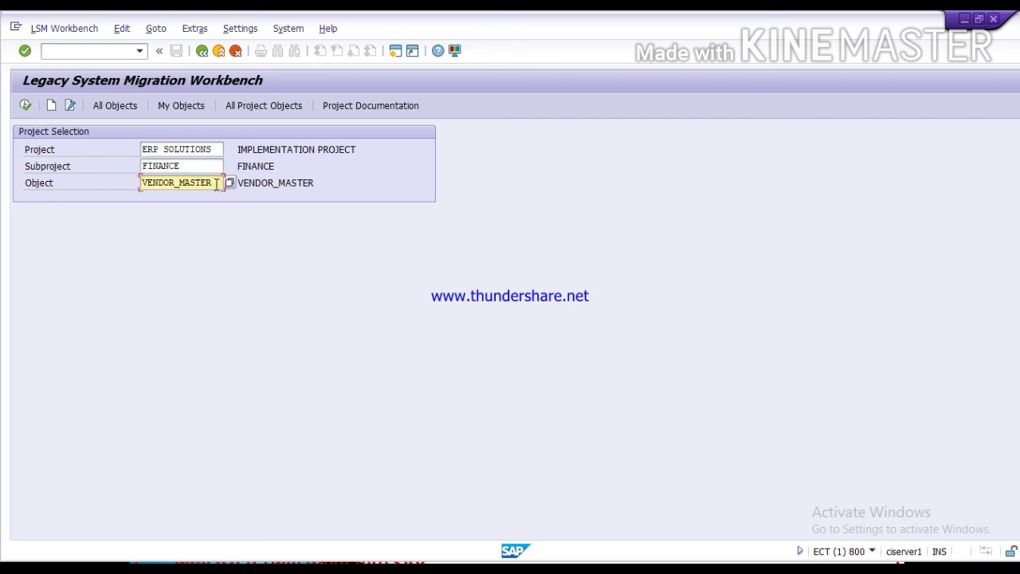
click(230, 183)
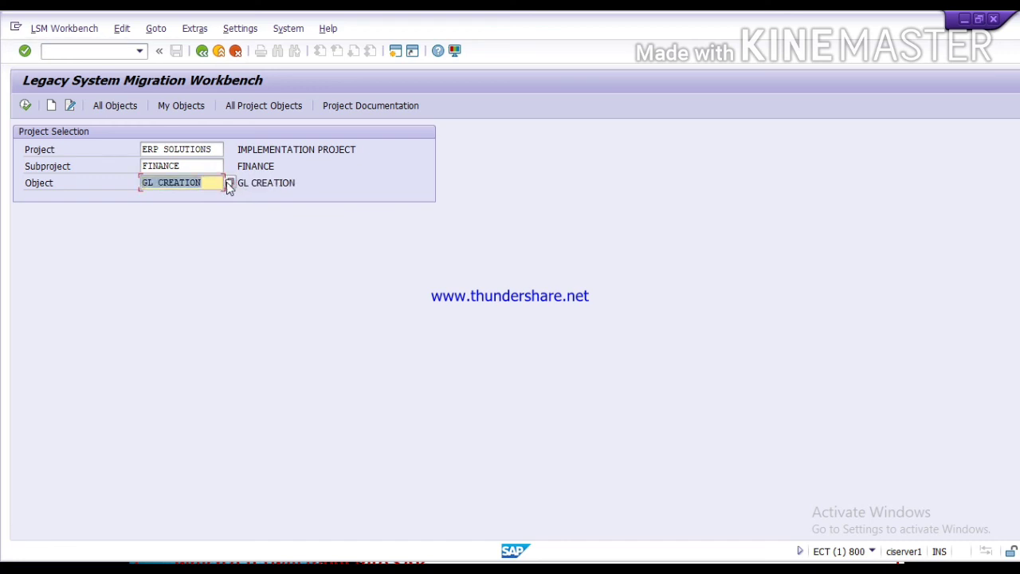
Replace the object ID with CUSTOMER_ MASTE and start creating this new object under FINANCE.
click(209, 184)
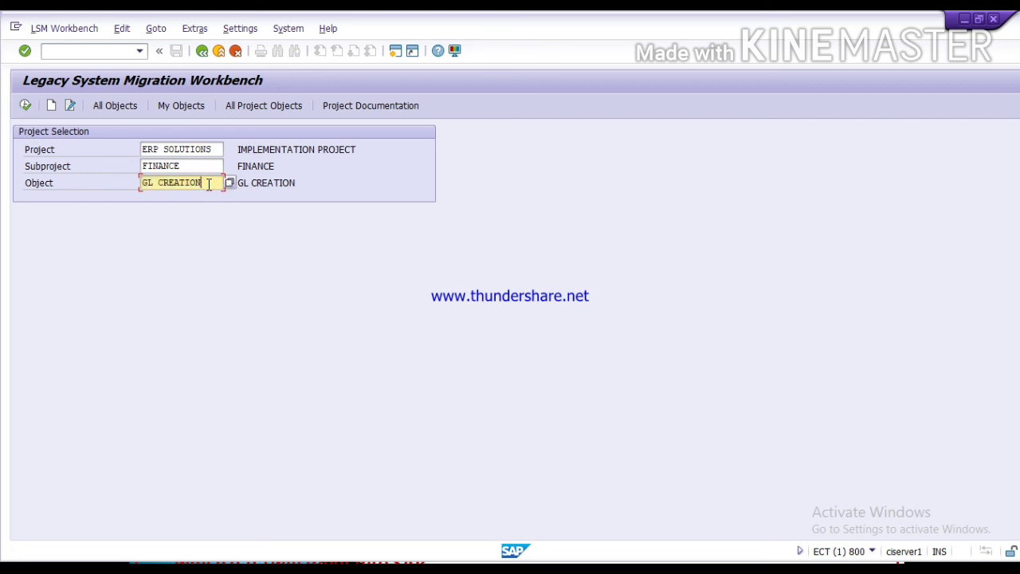
key(BackSpace)
key(BackSpace)
key(BackSpace)
key(BackSpace)
key(BackSpace)
key(BackSpace)
key(BackSpace)
key(BackSpace)
key(BackSpace)
key(BackSpace)
key(BackSpace)
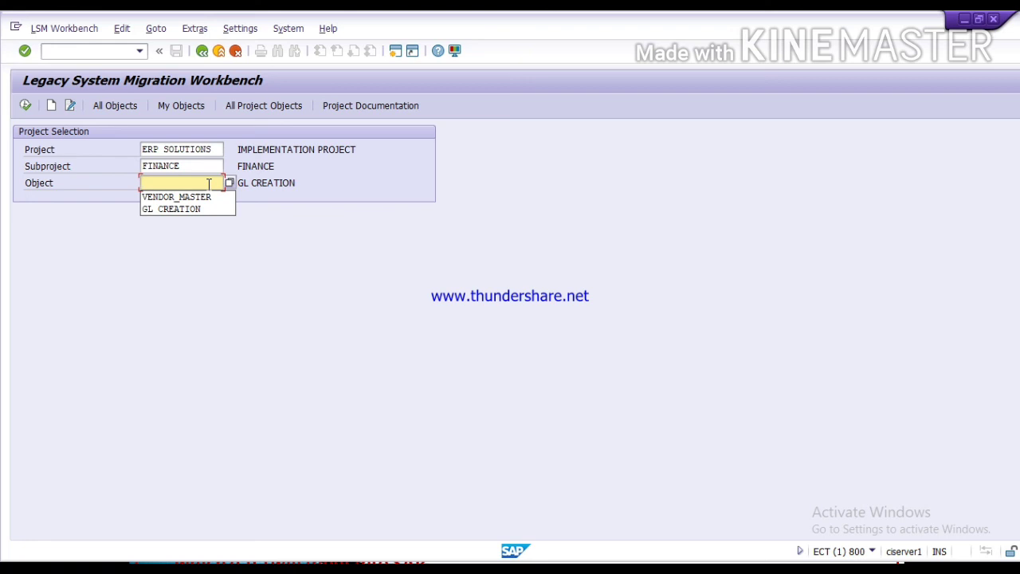
text(CUSTOMER)
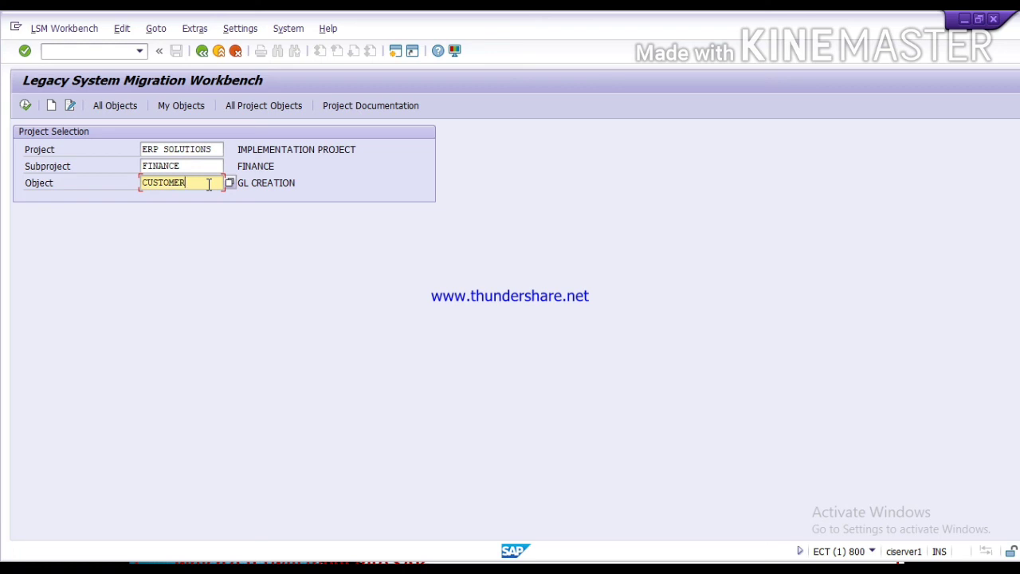
text(_ MASTE)
click(51, 106)
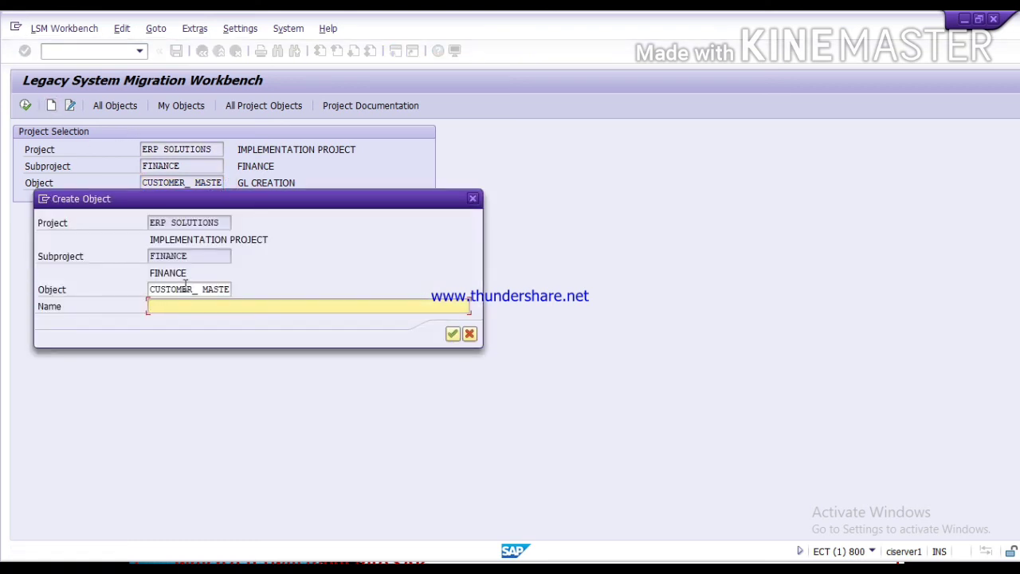
Correct the new object's ID to CUSTOMER MASTER, name it CUSTOMER MASTER and confirm its creation.
click(230, 288)
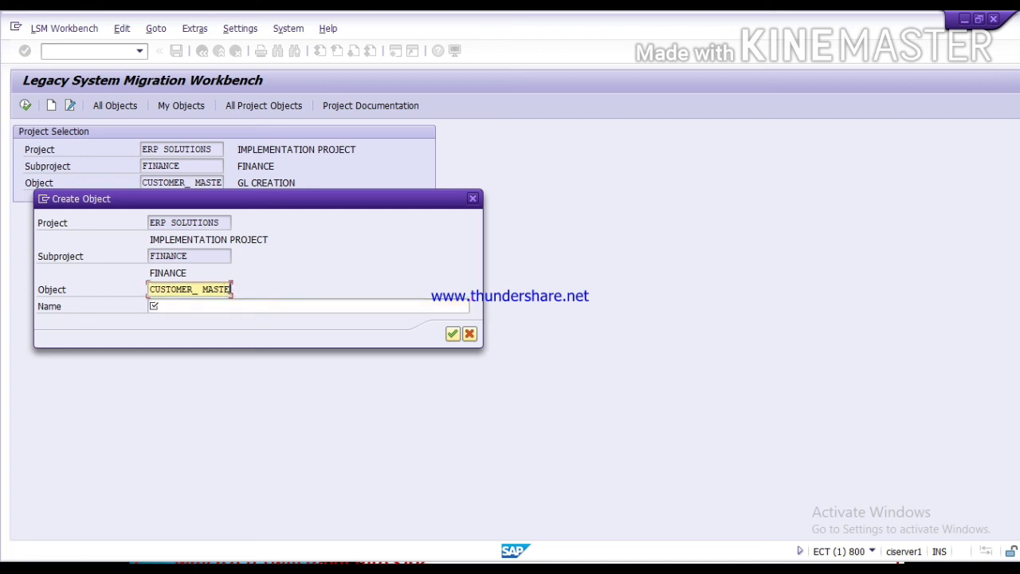
key(BackSpace)
key(BackSpace)
key(BackSpace)
key(BackSpace)
key(BackSpace)
key(BackSpace)
key(BackSpace)
key(BackSpace)
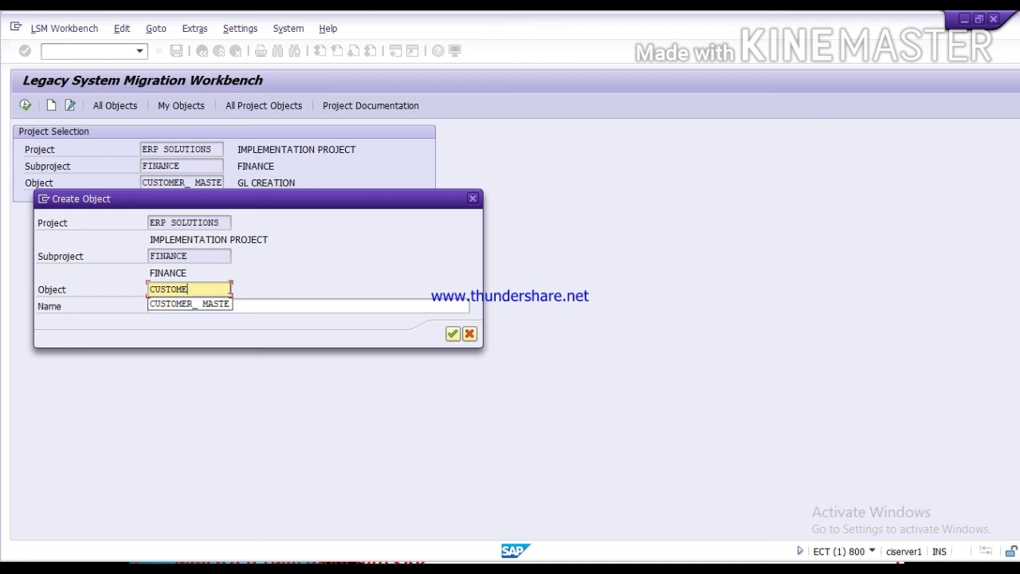
text(R MASTER)
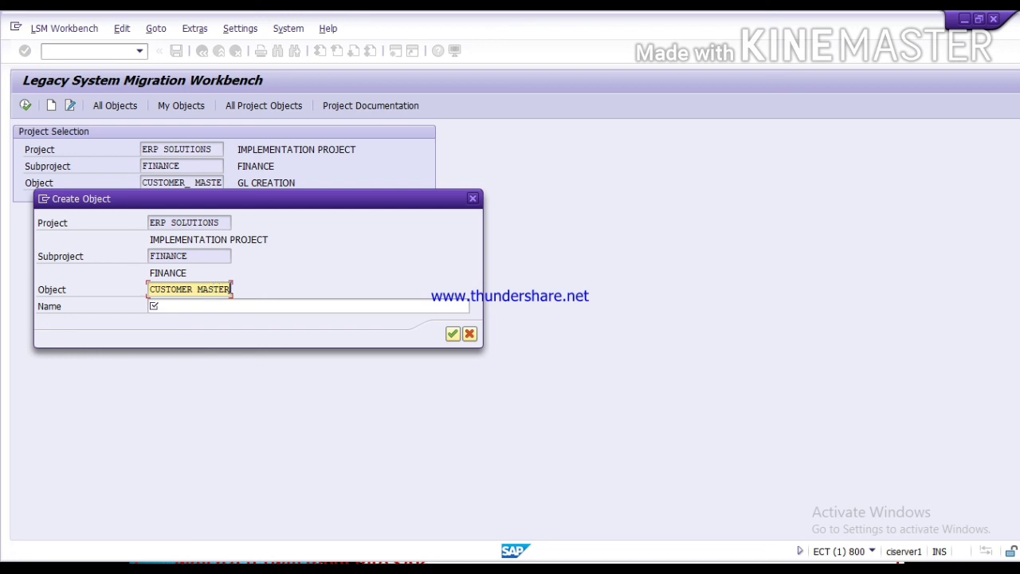
key(Tab)
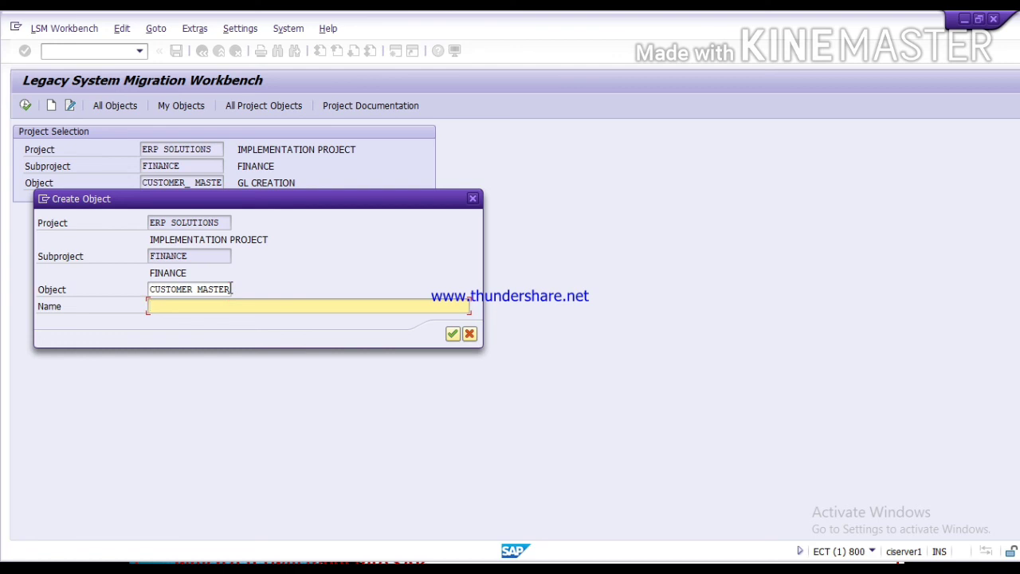
text(CUSTOMER MASTER)
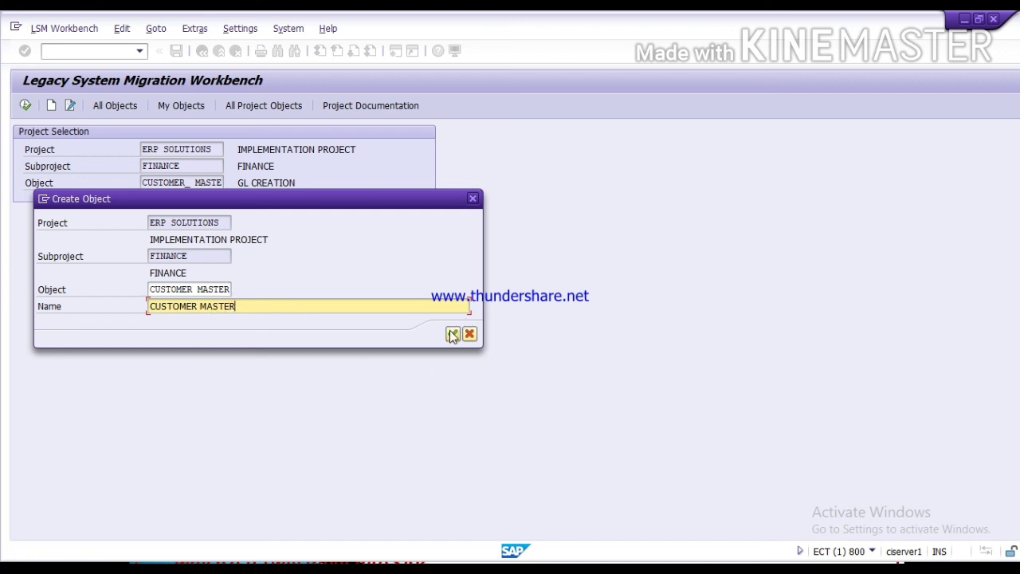
click(451, 335)
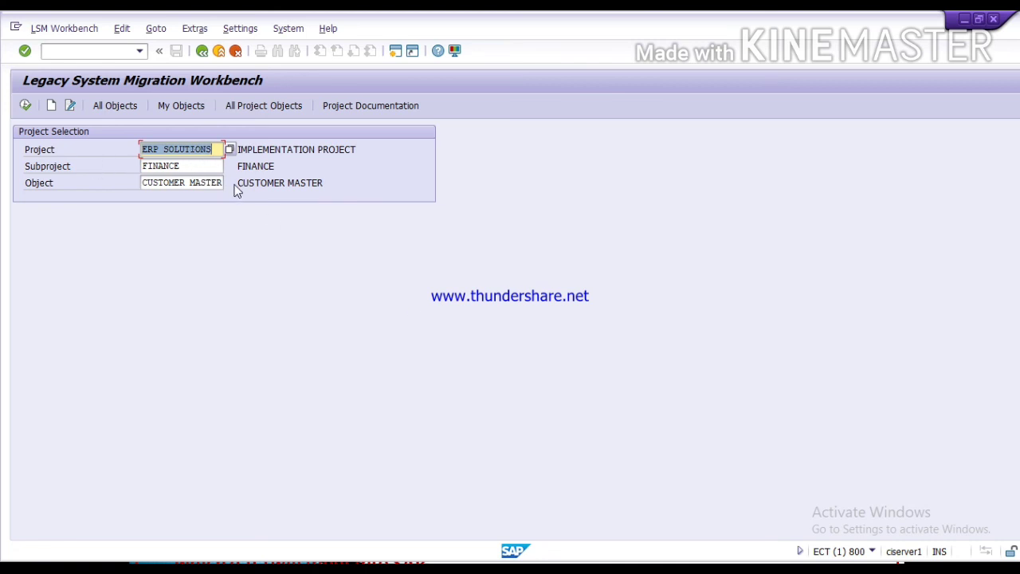
Check the list of objects available under the FINANCE subproject and close it without choosing one.
click(206, 183)
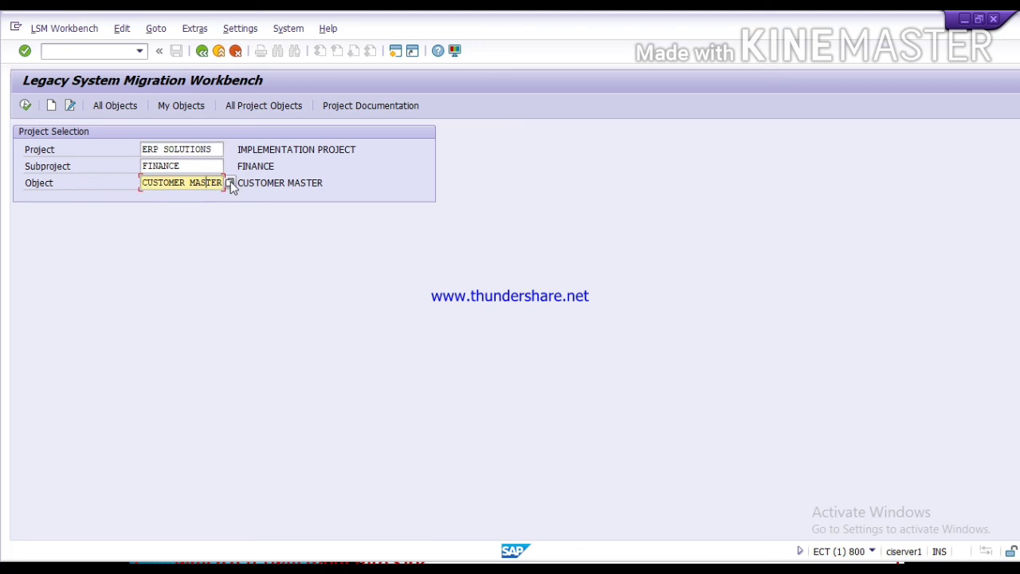
click(230, 183)
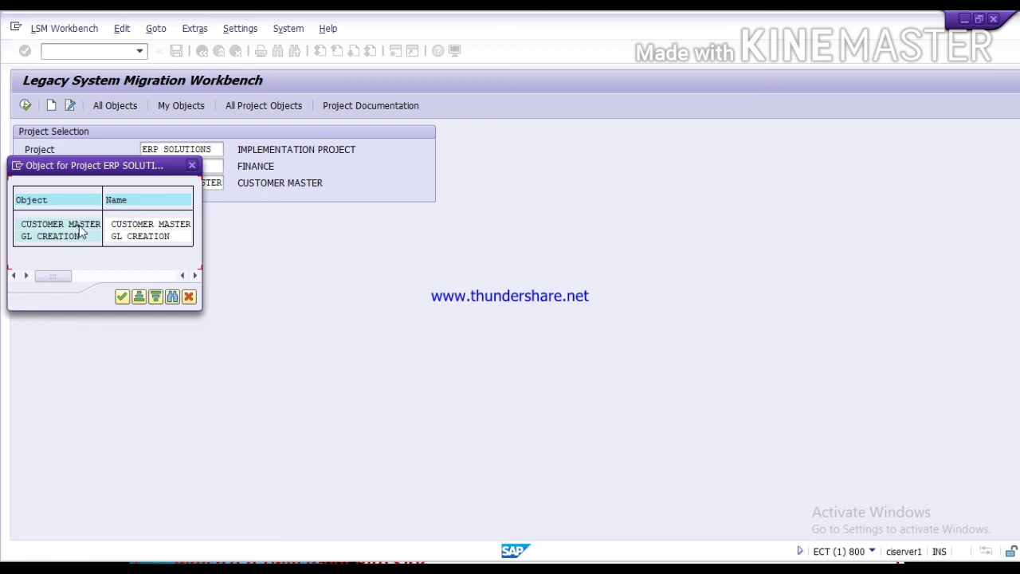
click(192, 165)
click(200, 165)
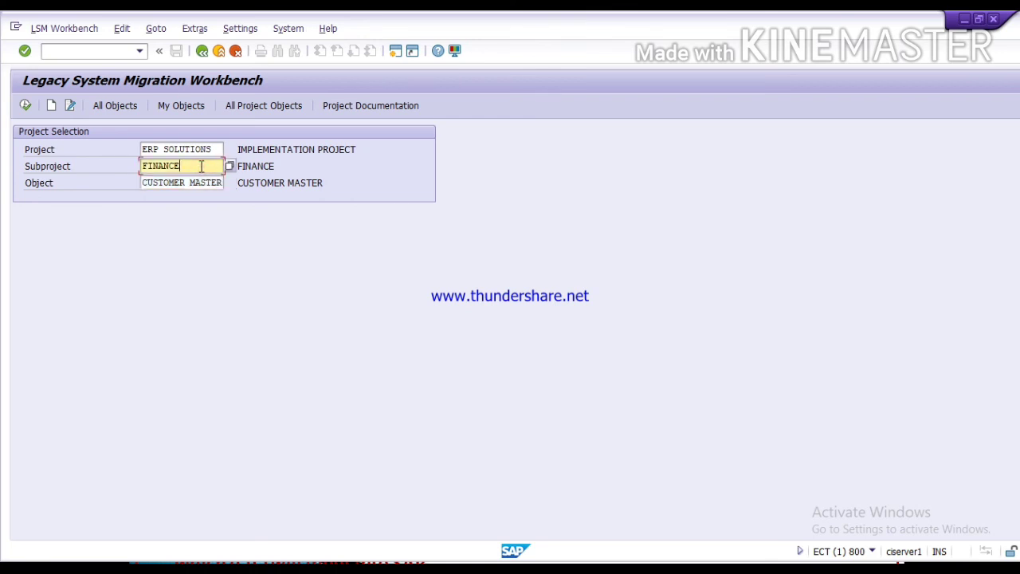